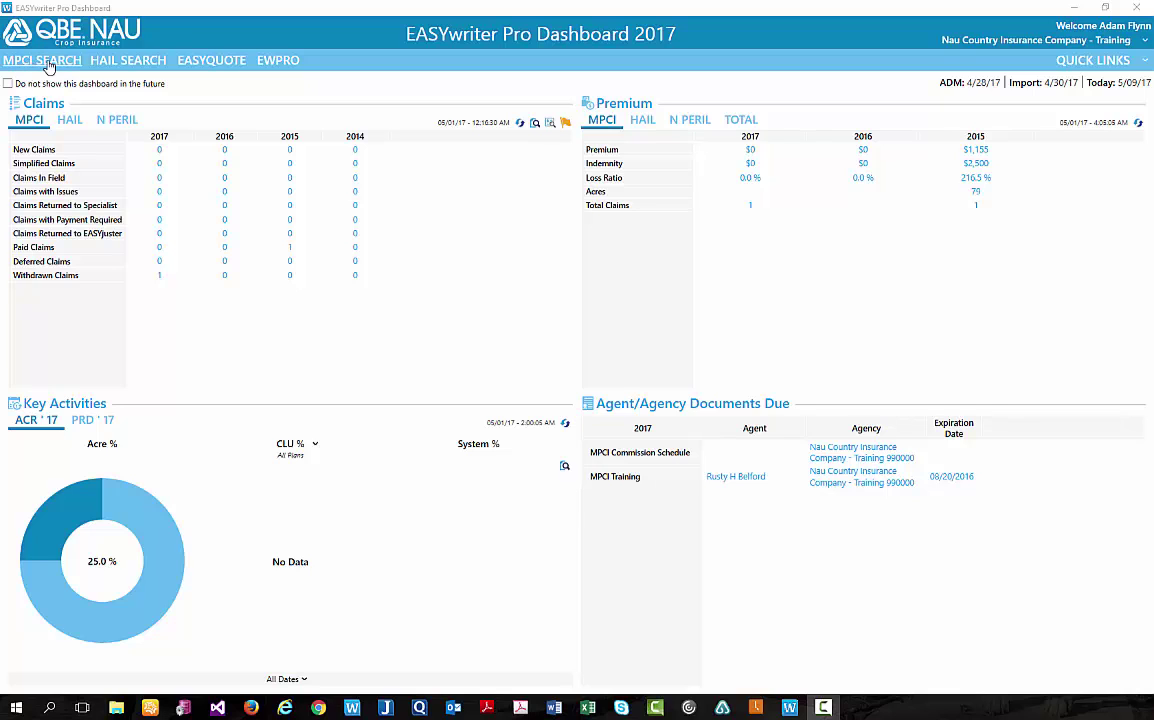
Look up the first MPCI policy by its 7-digit policy number and open it in the Policy Editor.
click(52, 62)
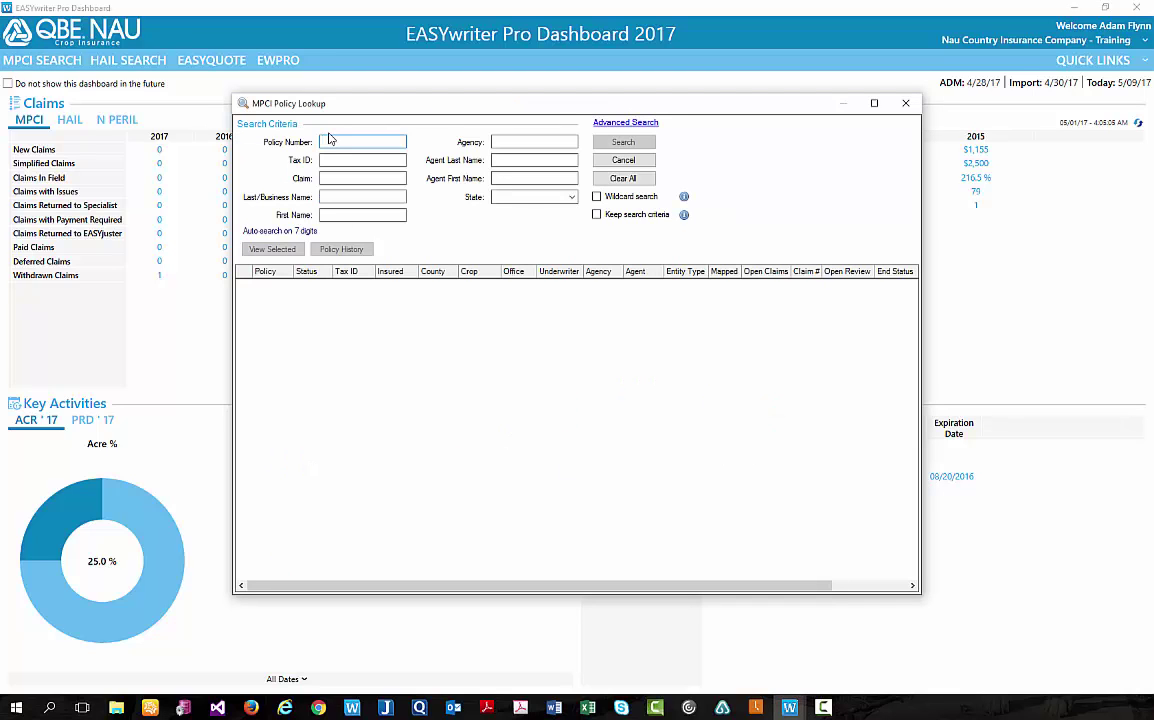
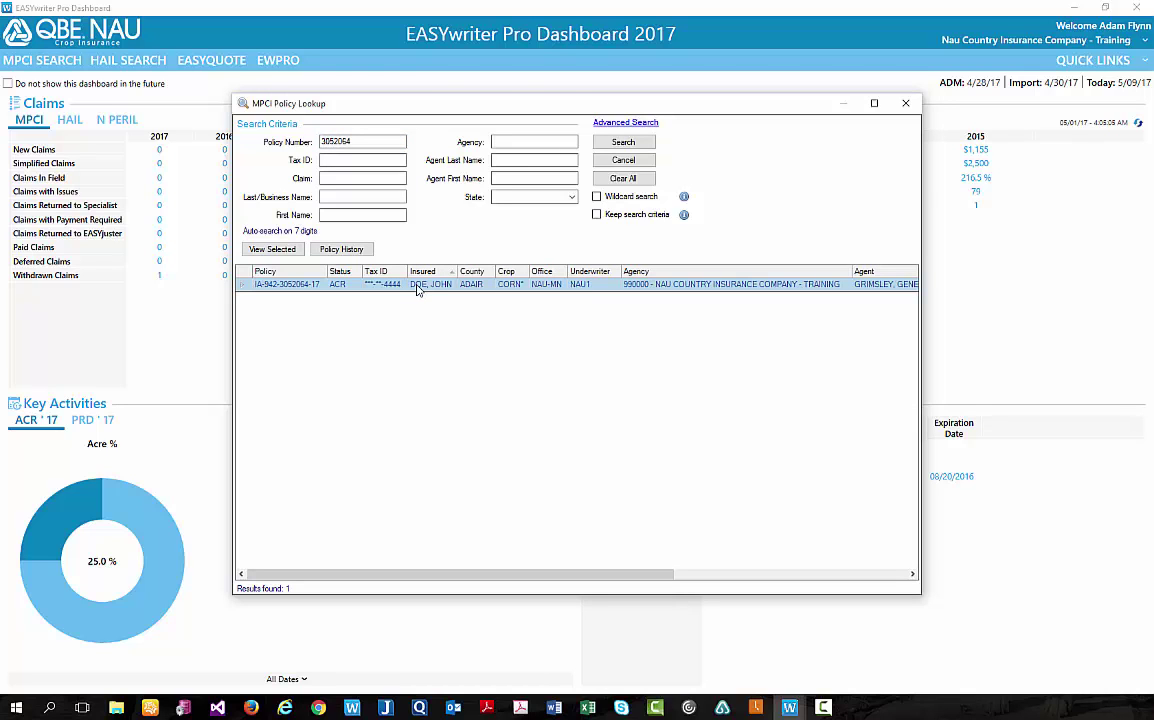
double_click(418, 286)
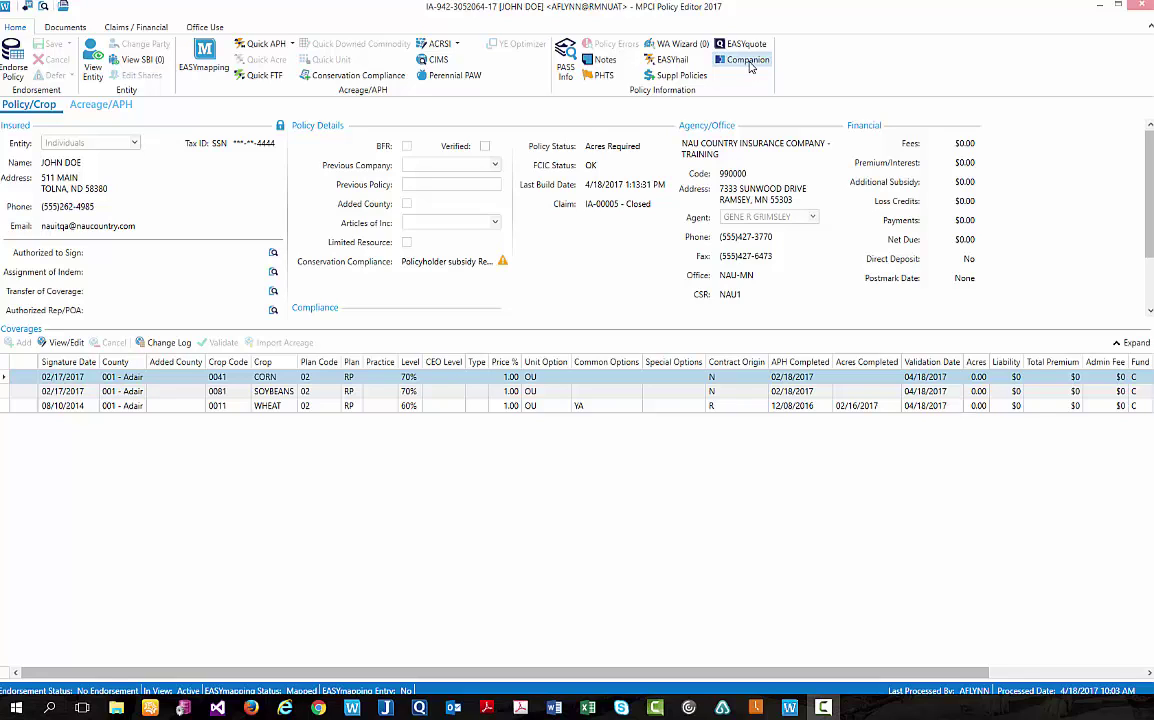
Link the second MPCI policy as a companion through Link Policy, opening a Companion Policy underwriting note.
click(746, 60)
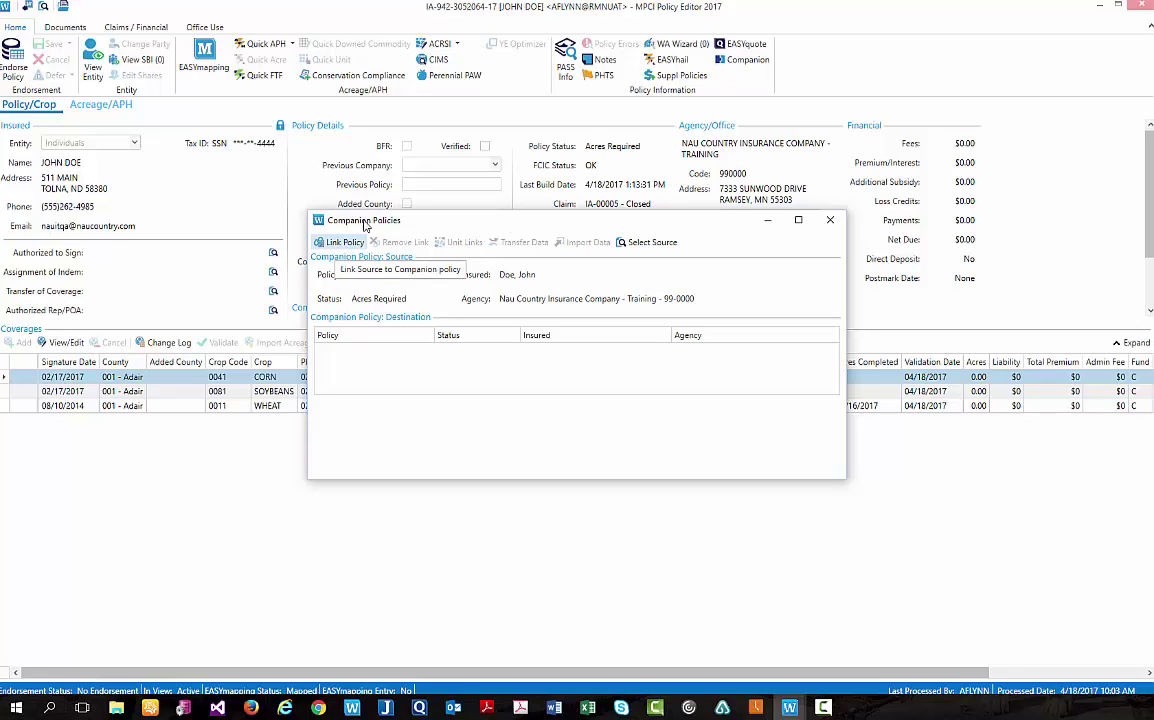
click(342, 243)
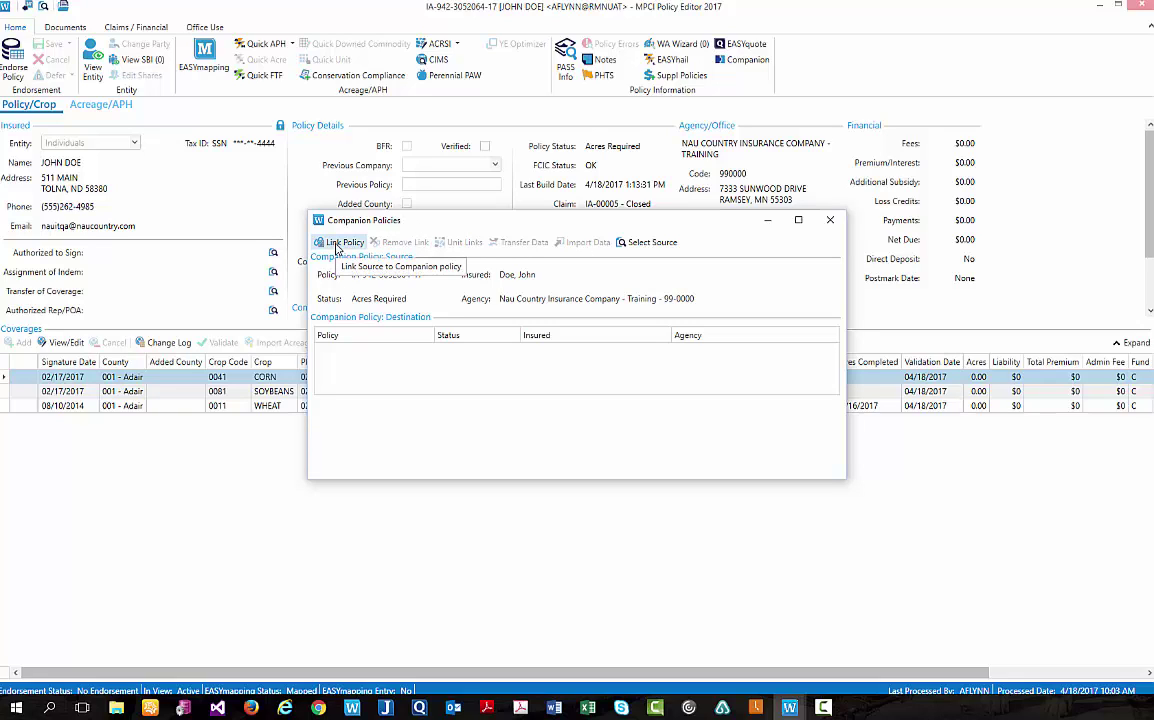
click(336, 245)
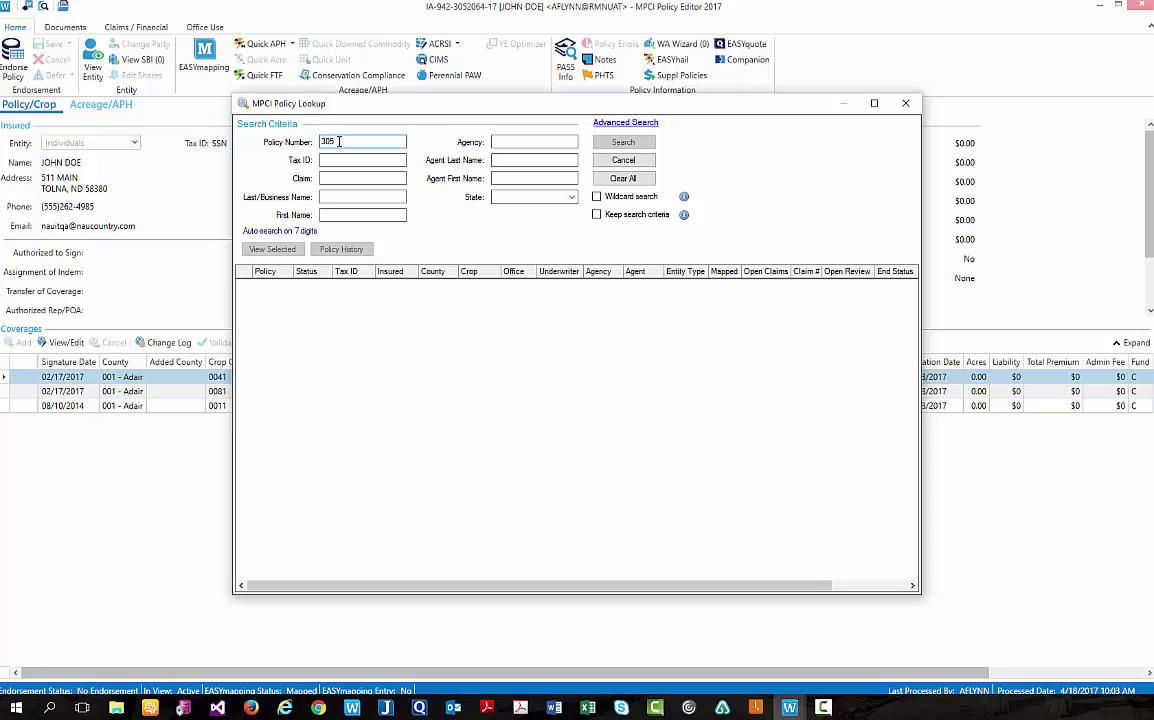
text(7)
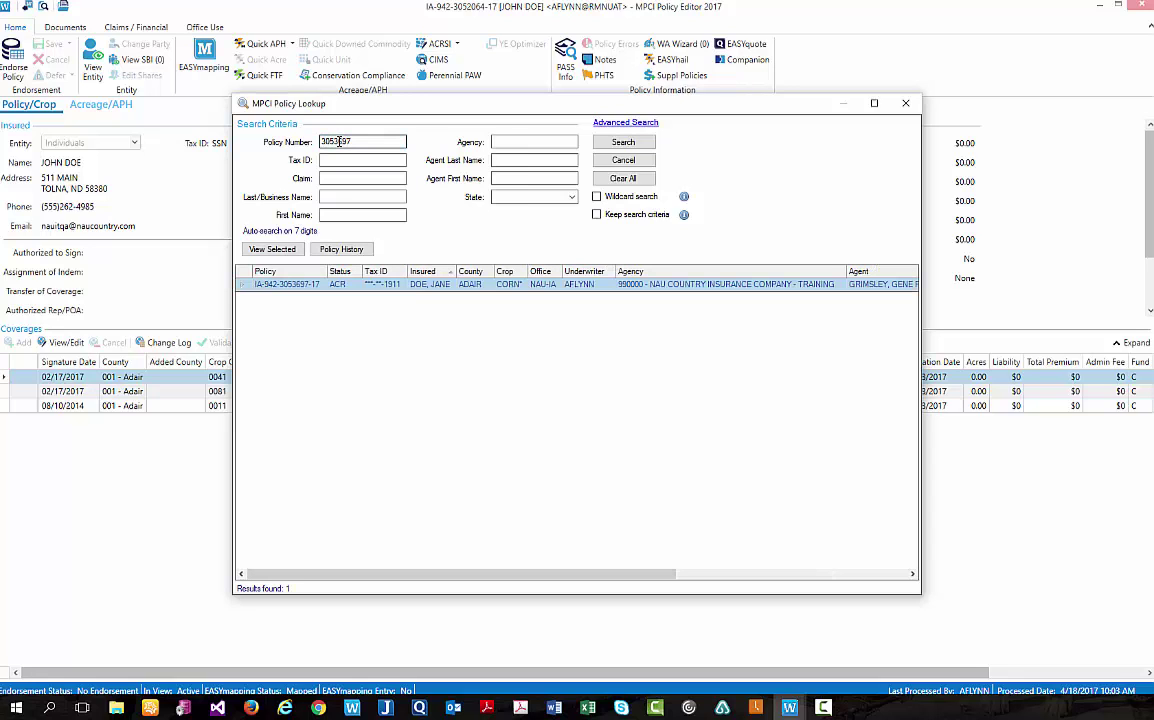
key(Return)
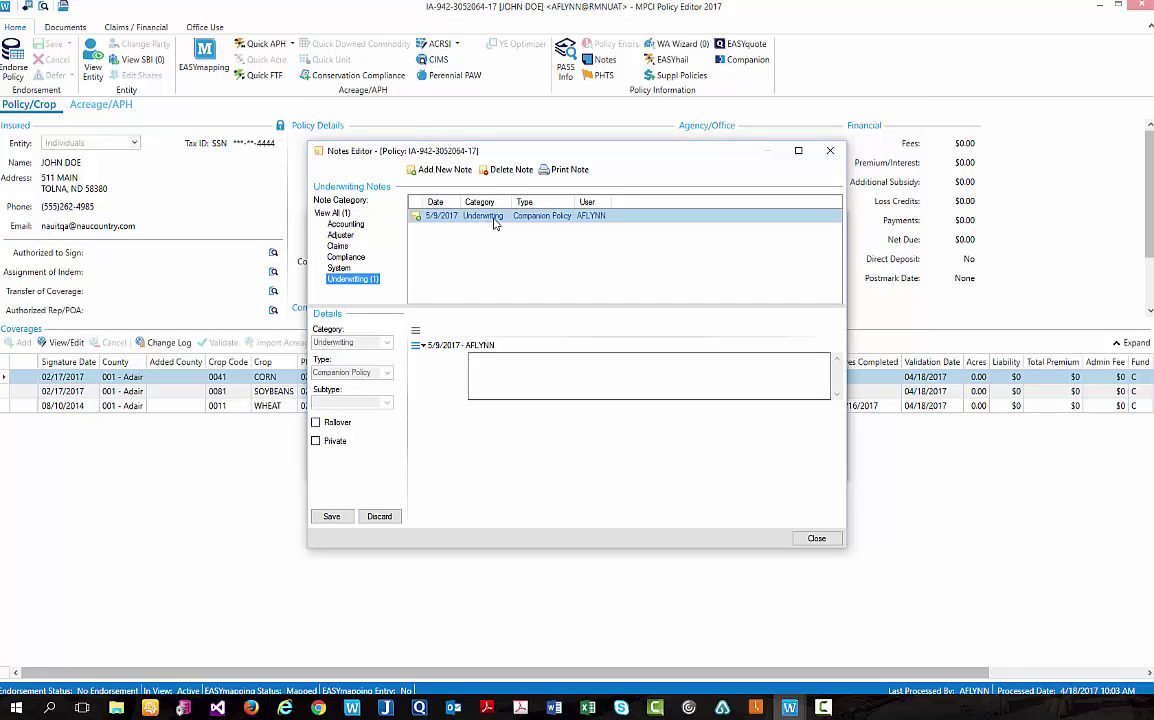
Save the underwriting note reading 'linked policy' and close the Notes Editor.
click(508, 369)
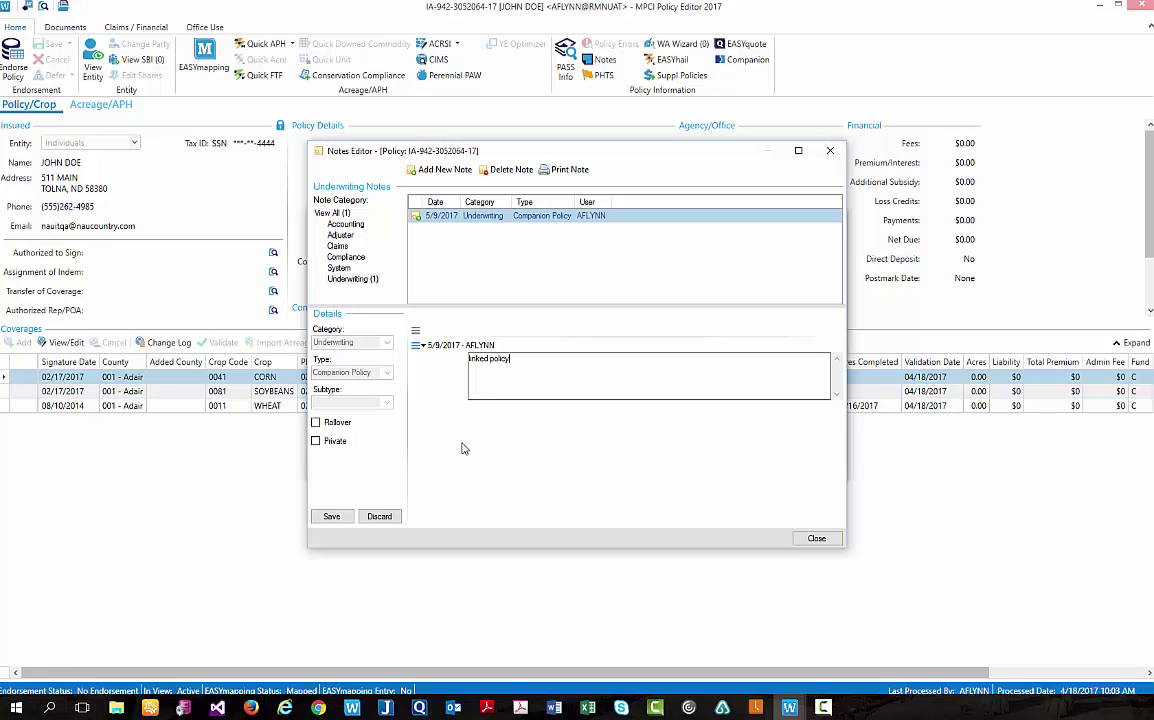
click(331, 516)
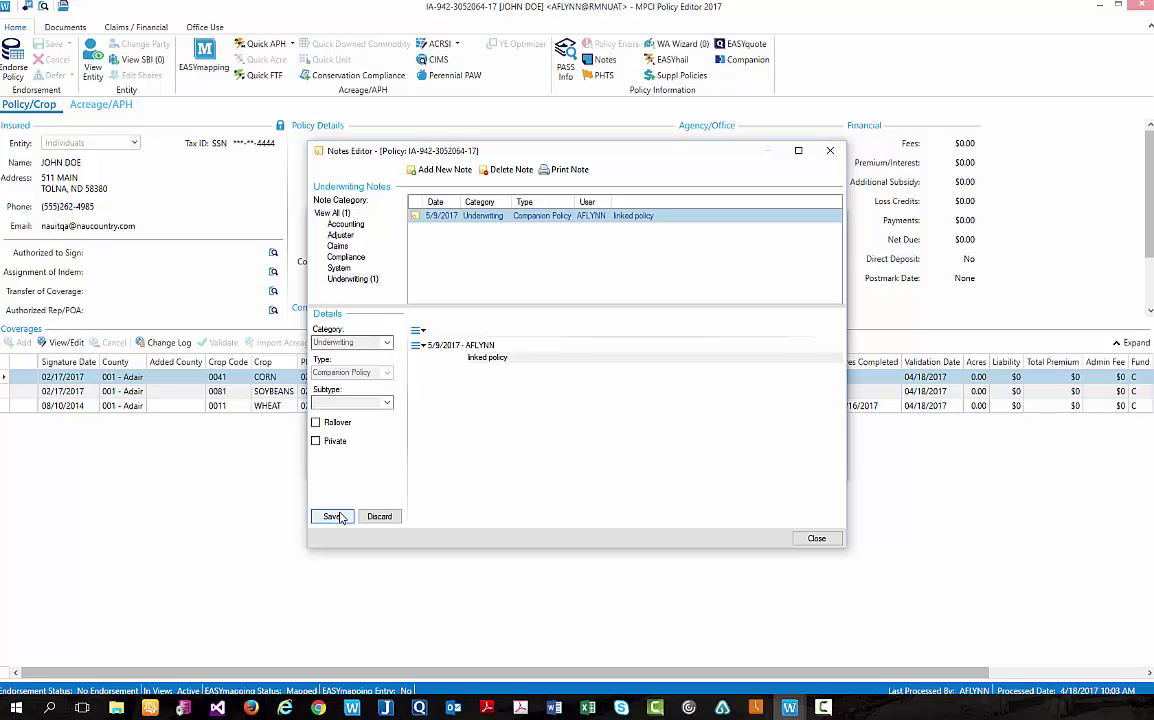
click(816, 538)
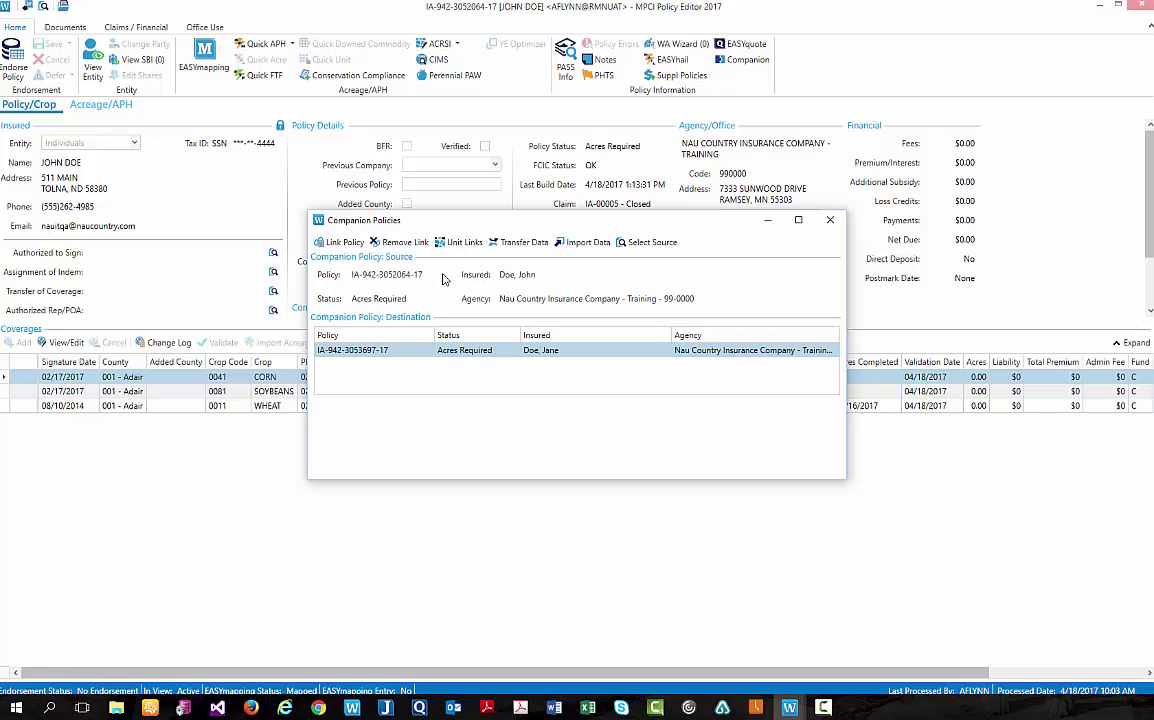
Use Remove Link, then save a second companion note reading 'note' and close the Notes Editor.
click(398, 246)
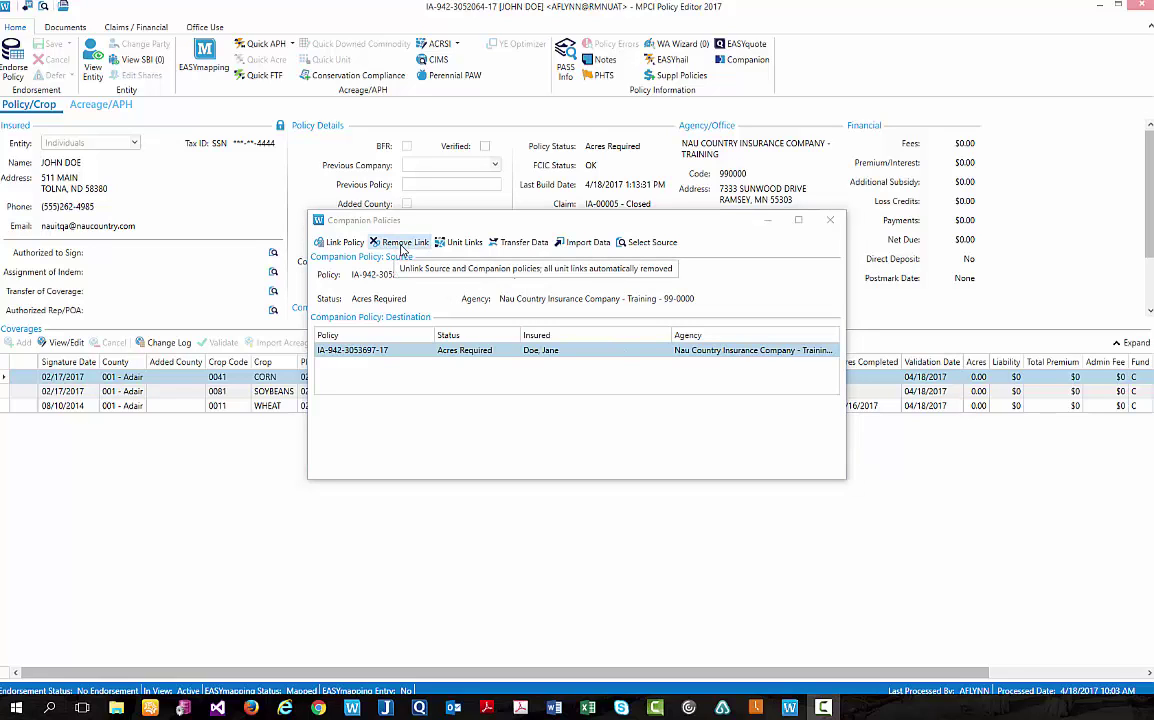
click(402, 247)
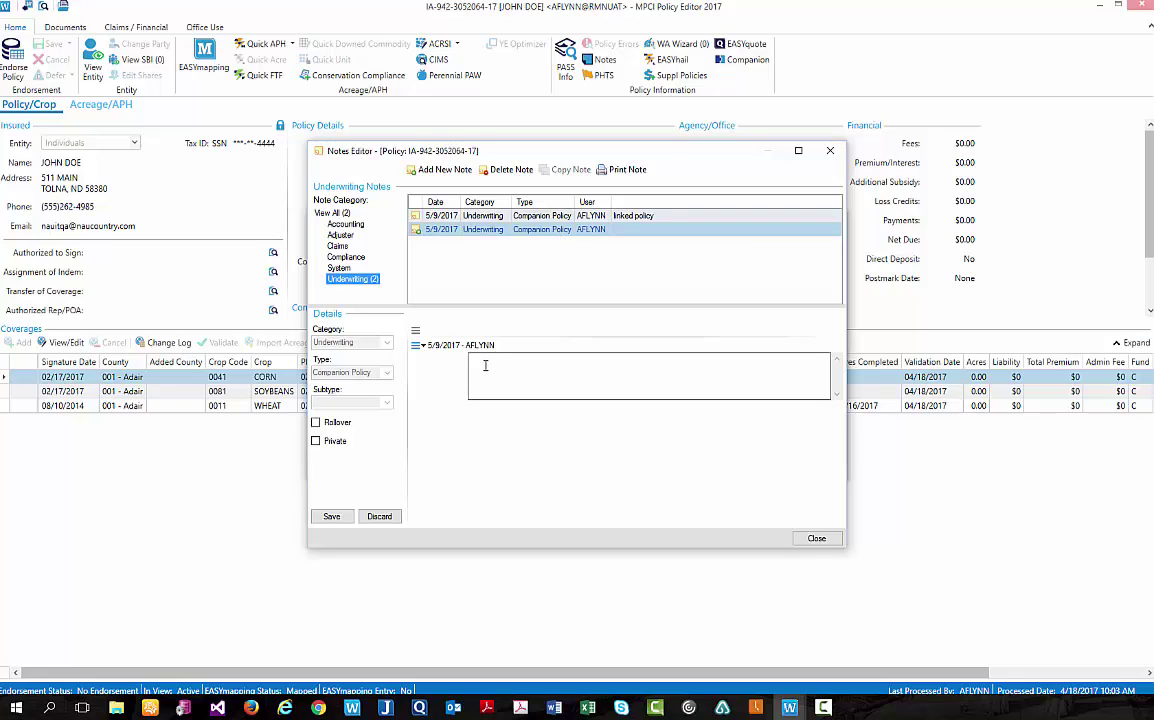
click(485, 366)
click(328, 517)
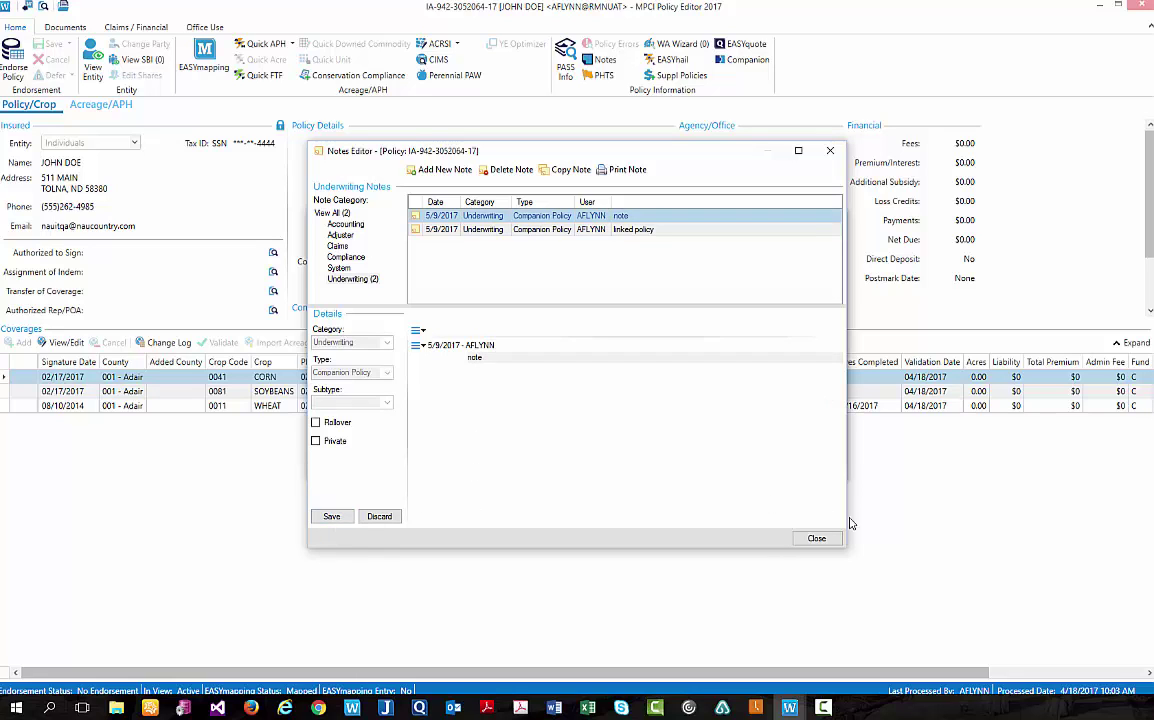
click(814, 538)
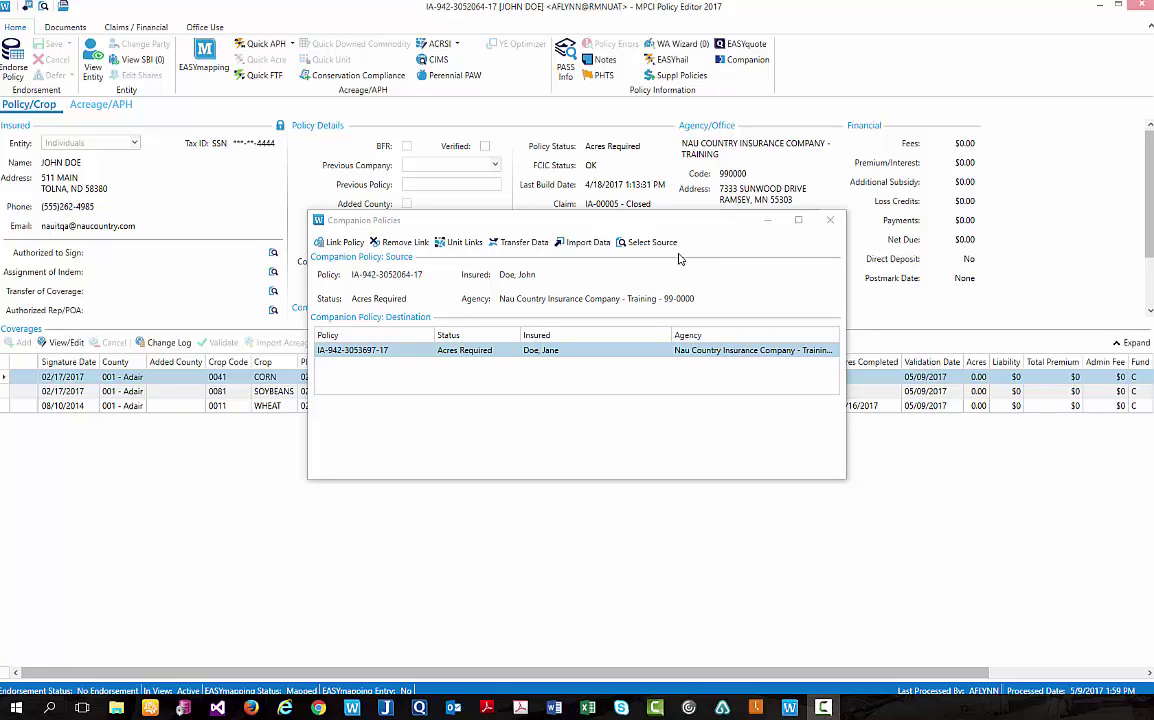
Auto-link three source units in Edit Unit Links and select the unmatched Adair Soybeans row 4.
click(610, 220)
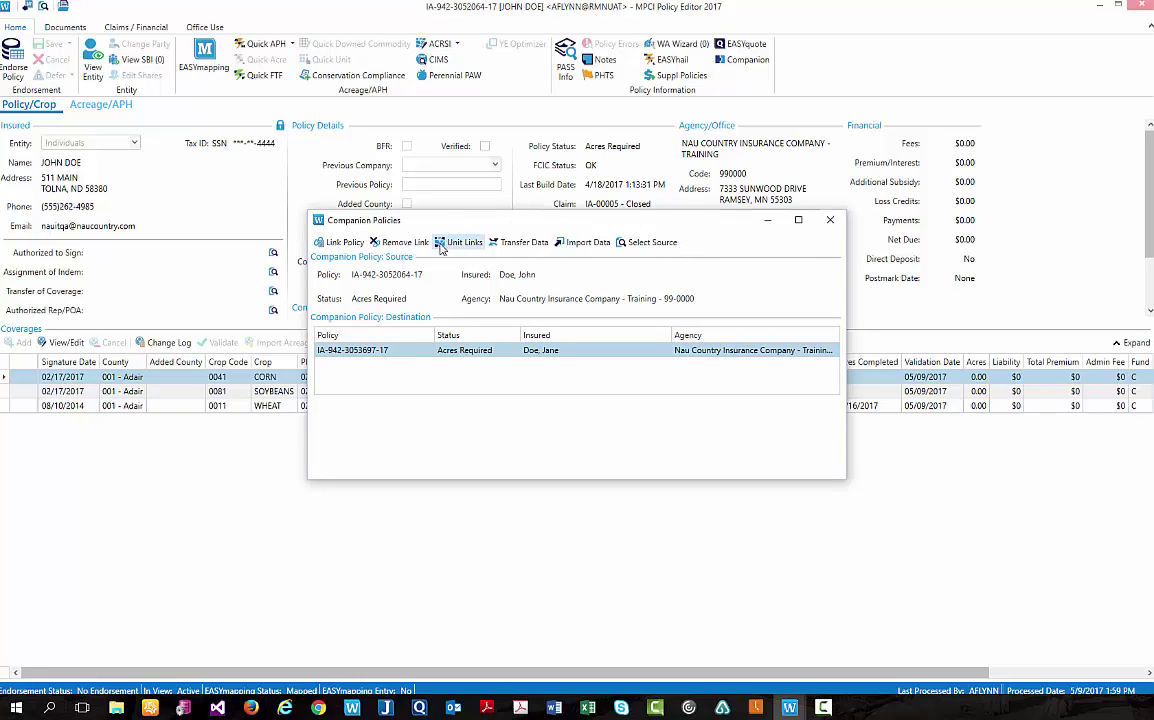
click(452, 247)
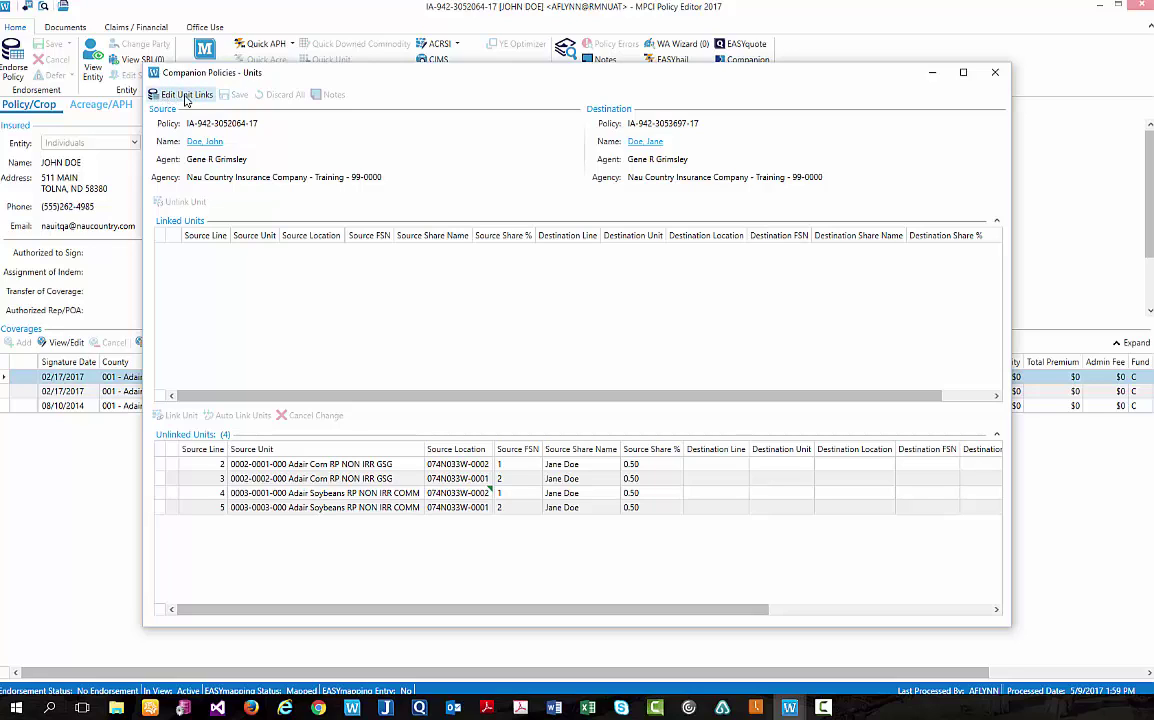
click(189, 97)
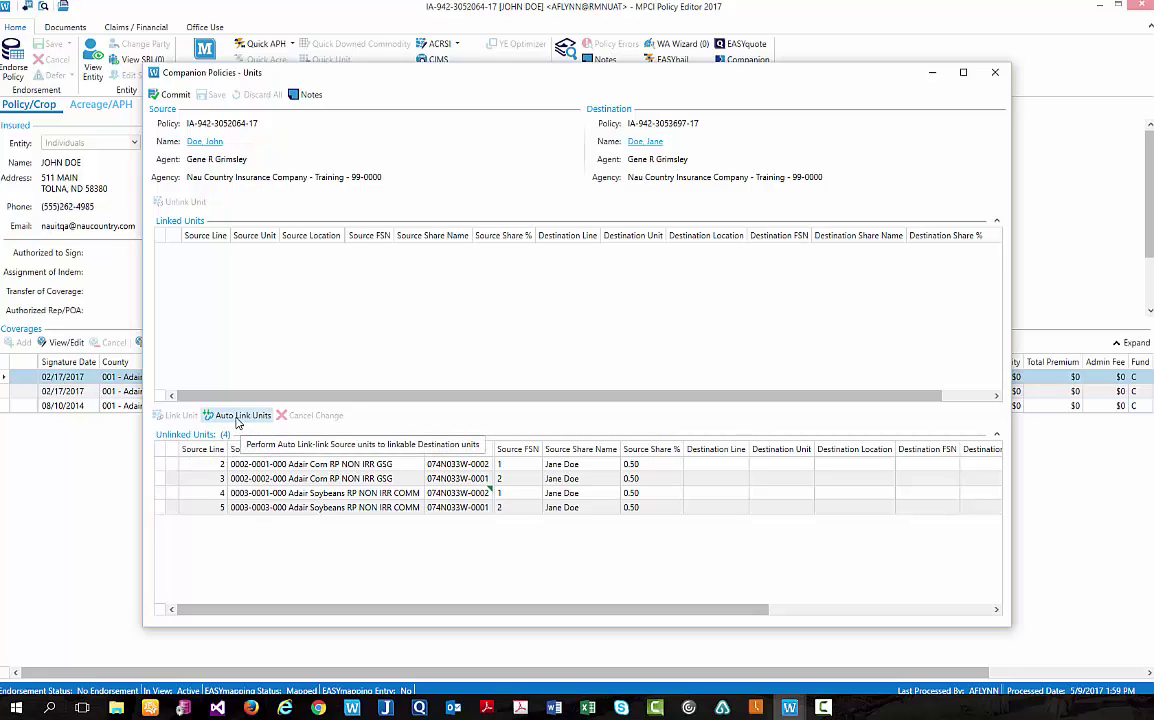
click(239, 418)
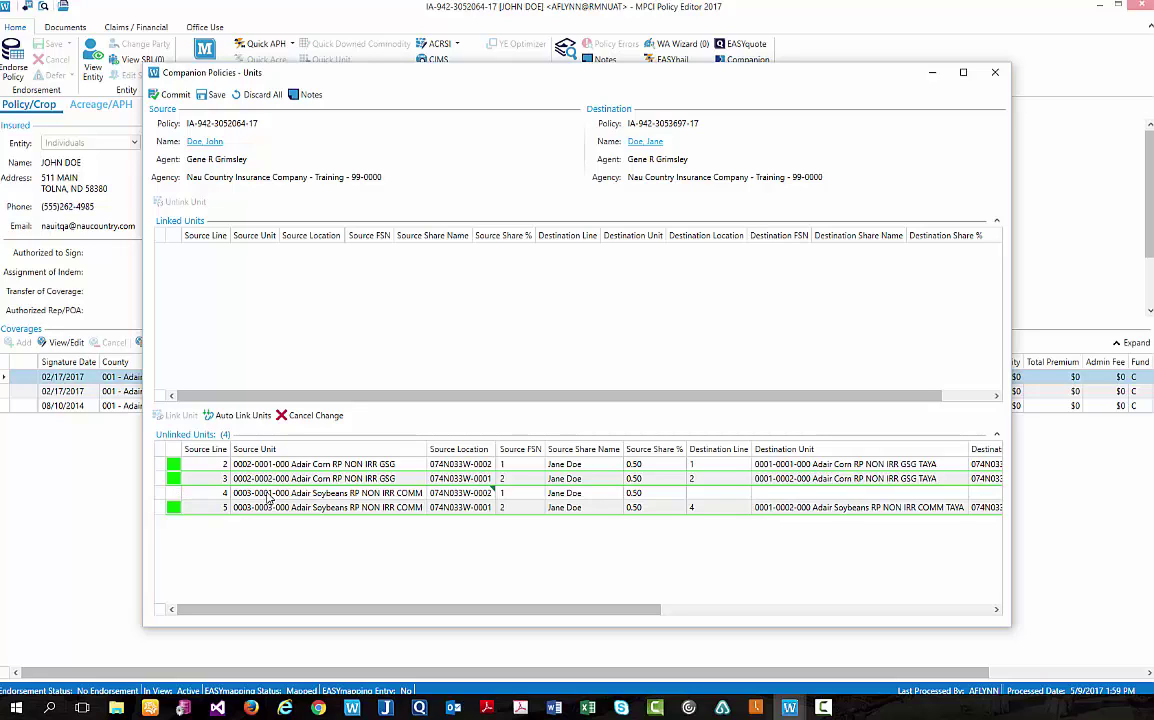
click(271, 499)
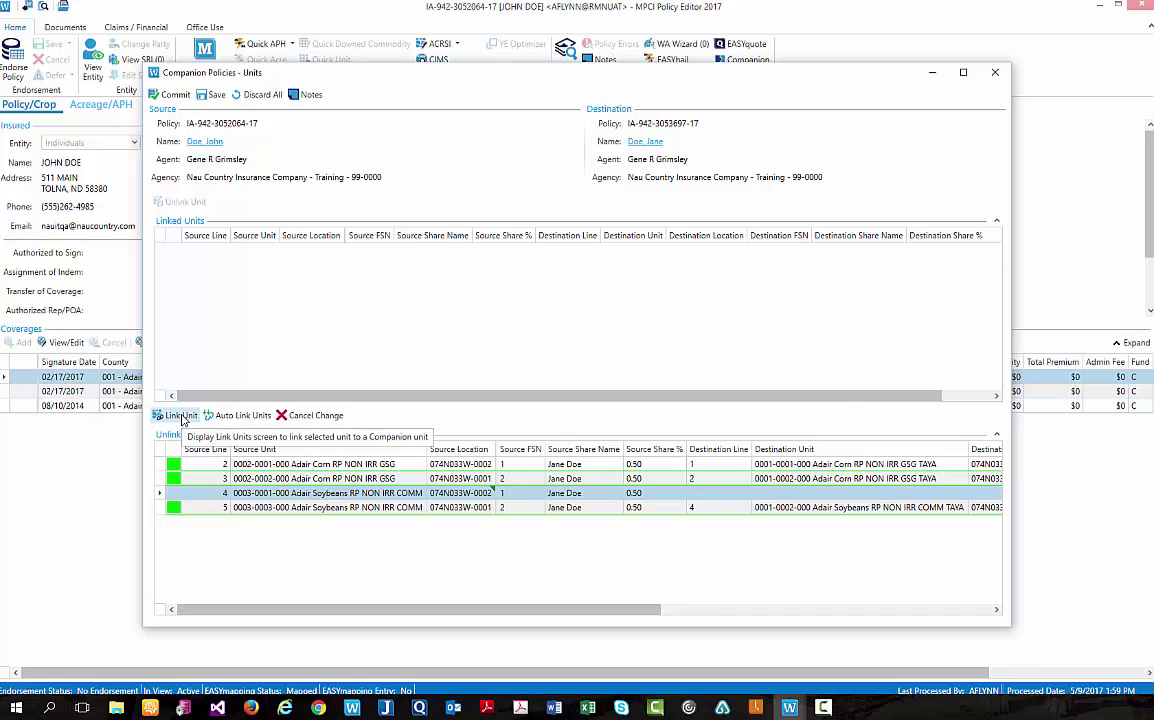
Link source line 4's Adair Soybeans unit to destination unit line 3.
click(180, 416)
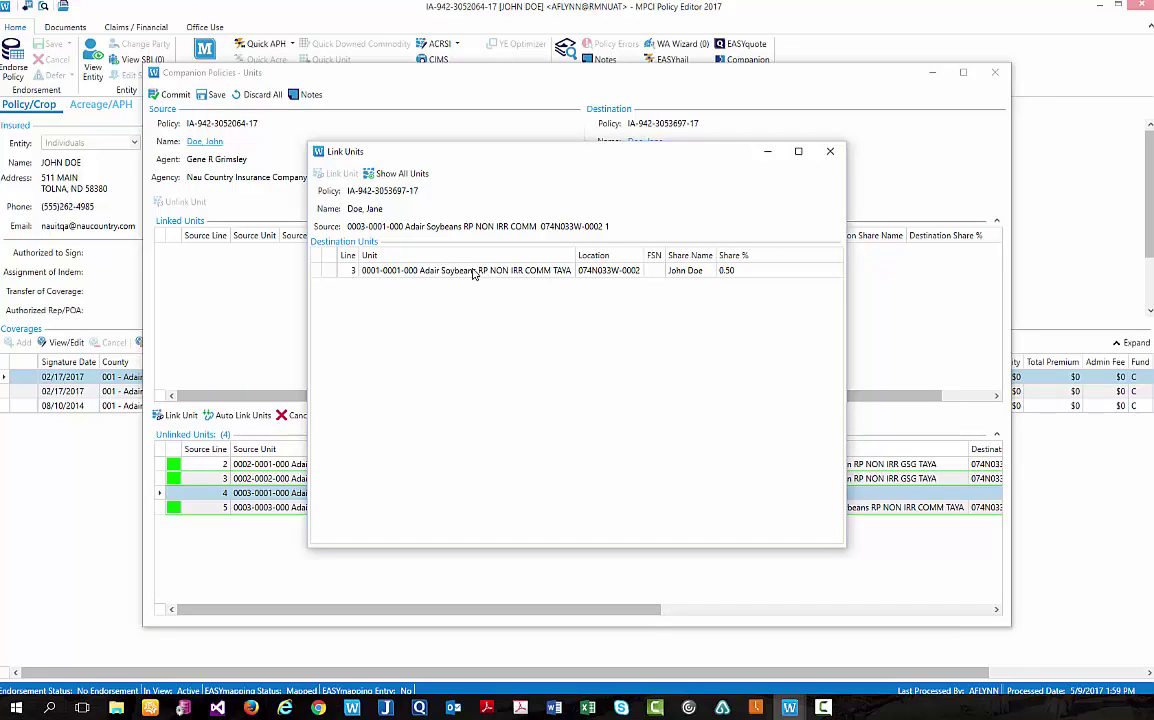
click(474, 272)
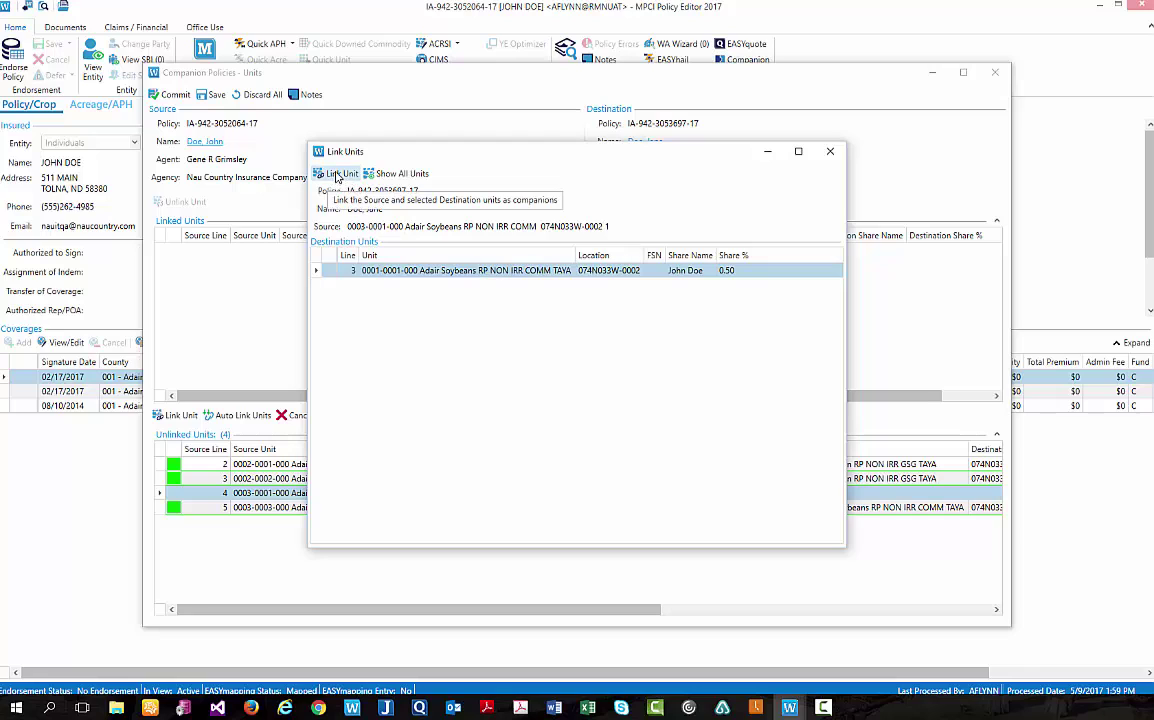
click(338, 176)
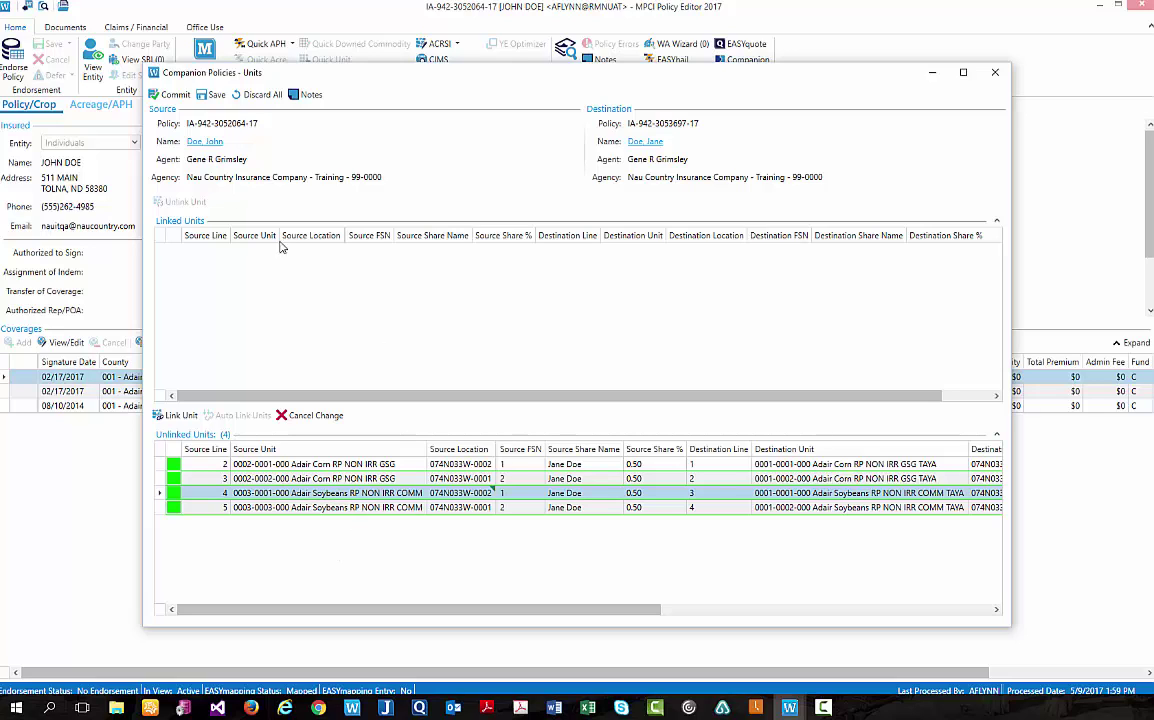
Save the four companion unit links, then commit them and confirm with OK.
click(211, 97)
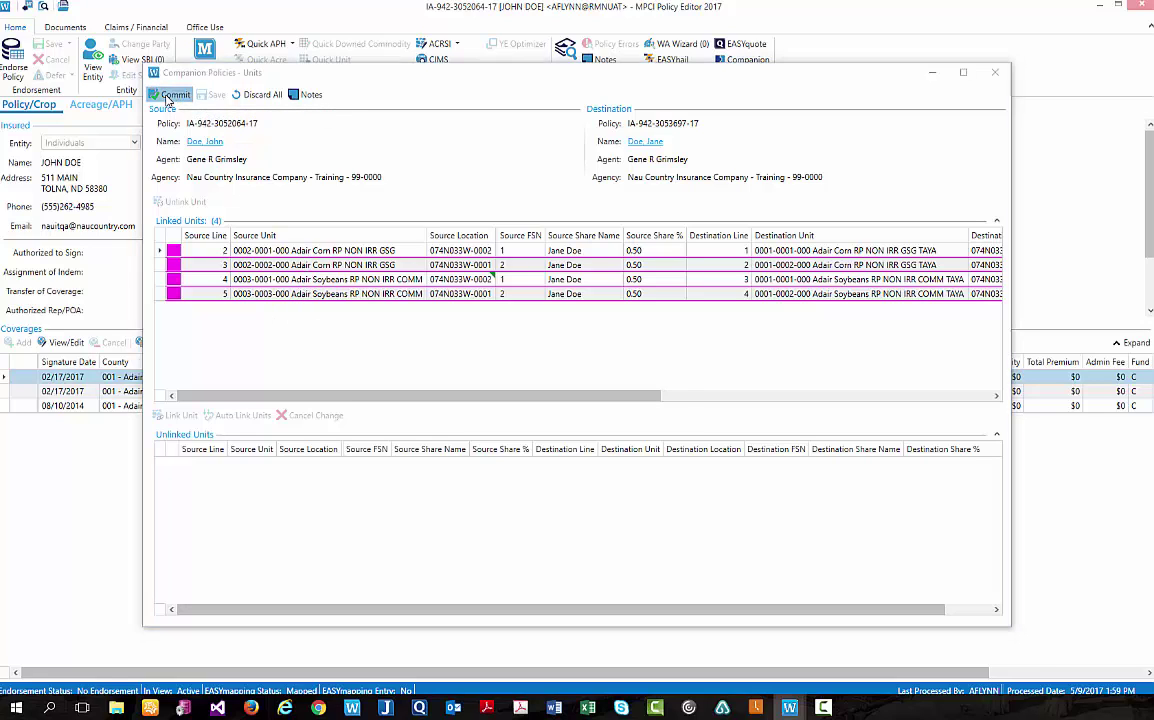
click(167, 94)
click(576, 403)
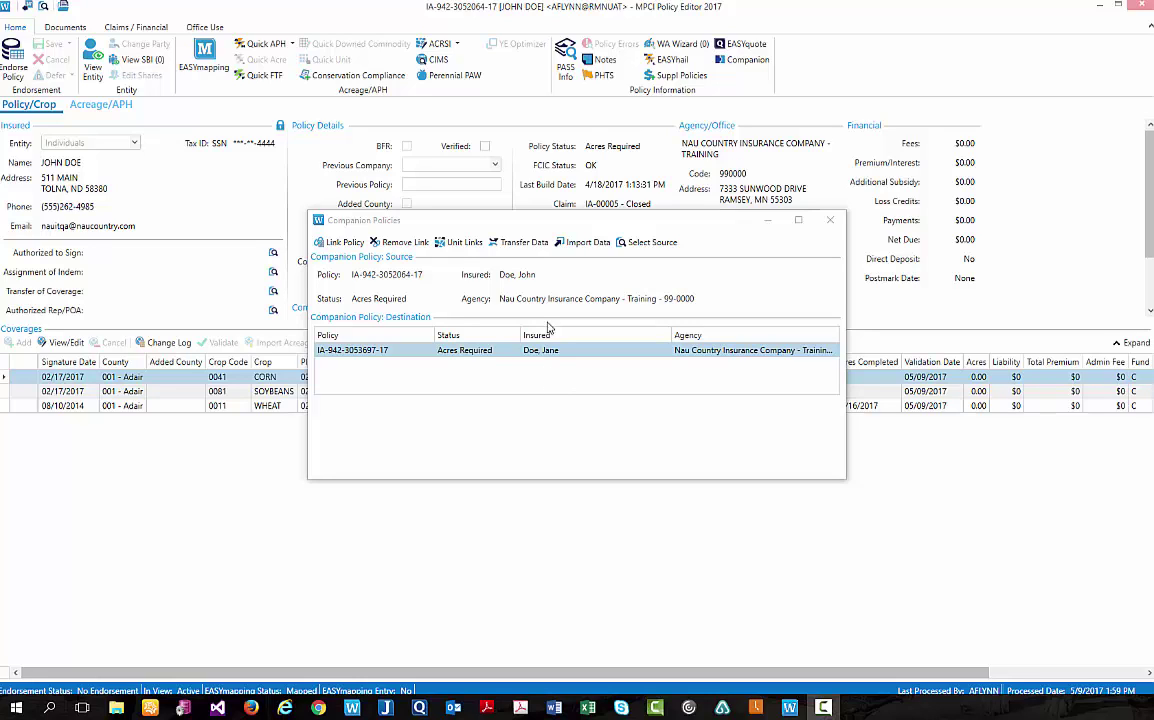
Transfer the four checked Production Reporting records to the destination policy.
click(519, 243)
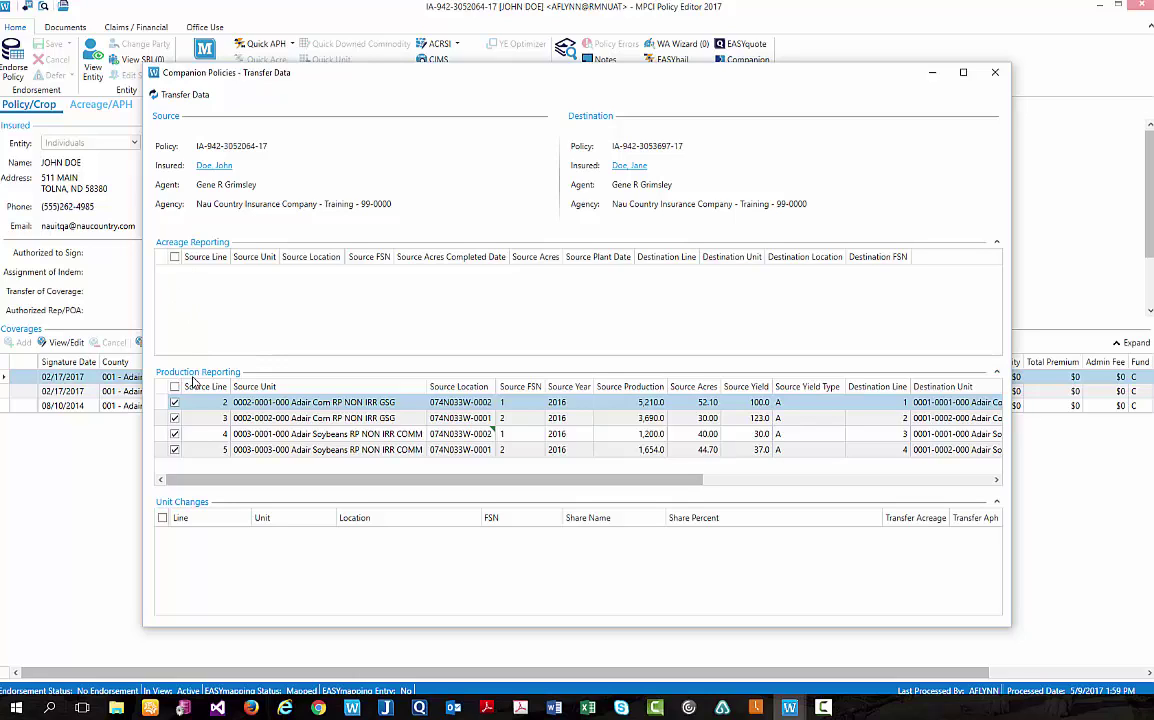
click(176, 403)
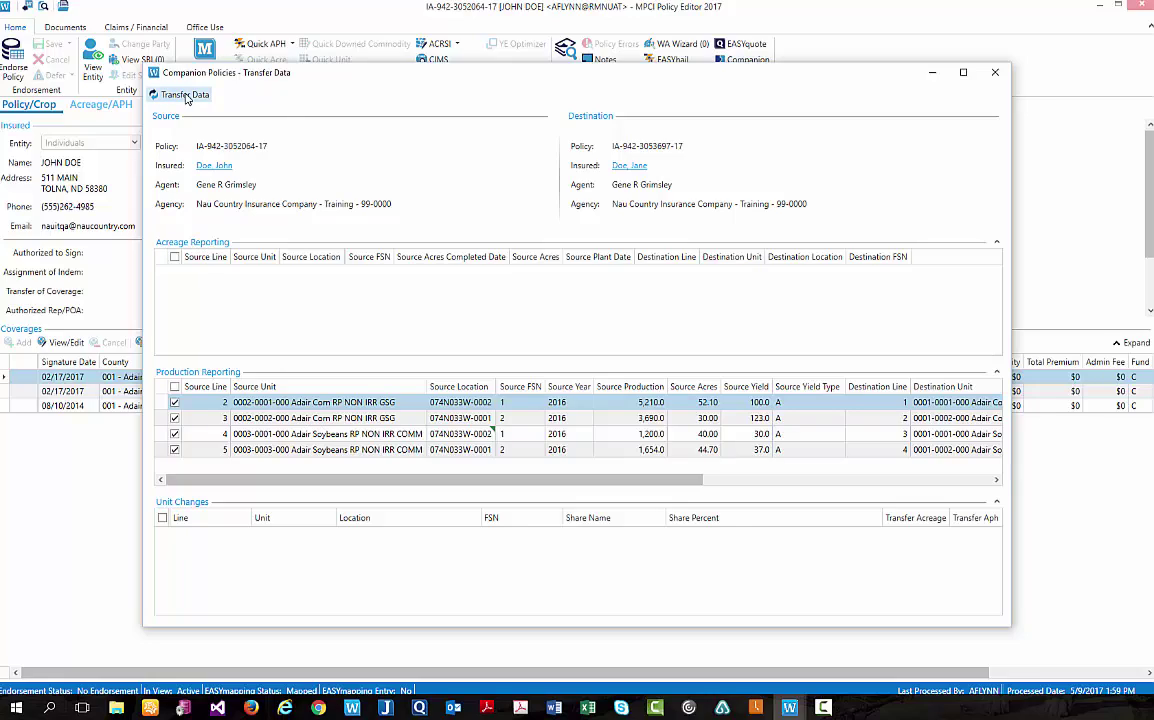
click(185, 97)
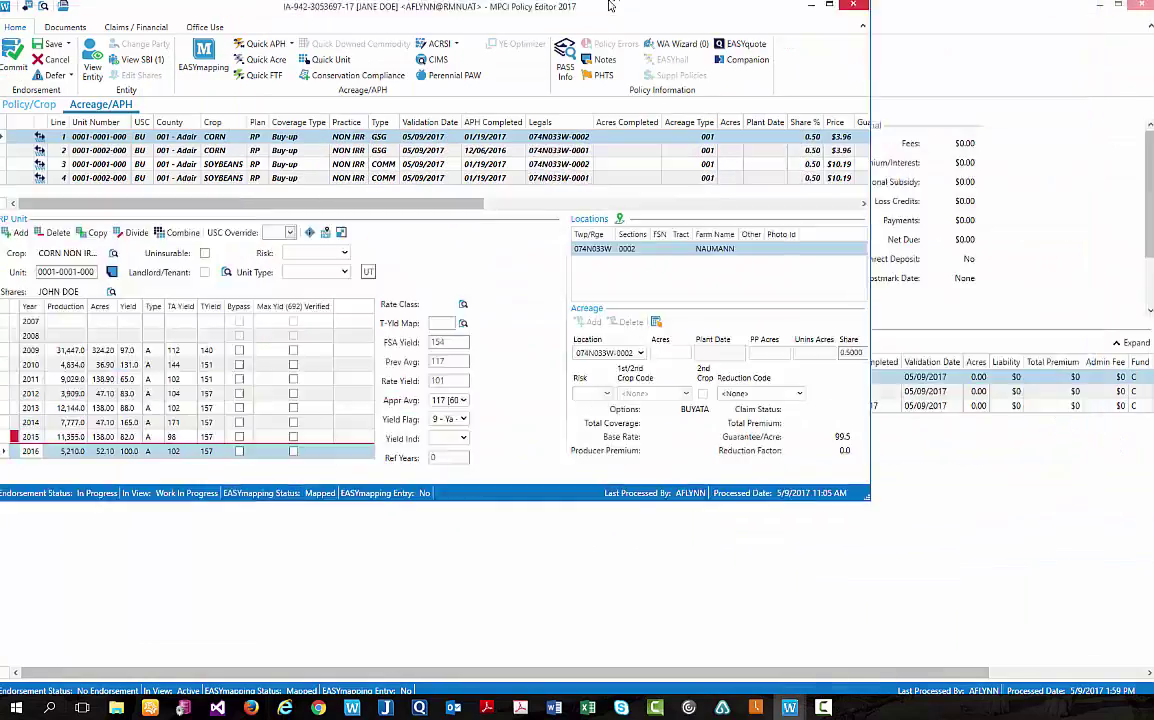
Maximize the destination policy, review its Acreage/APH units, then save and start the endorsement commit.
double_click(610, 6)
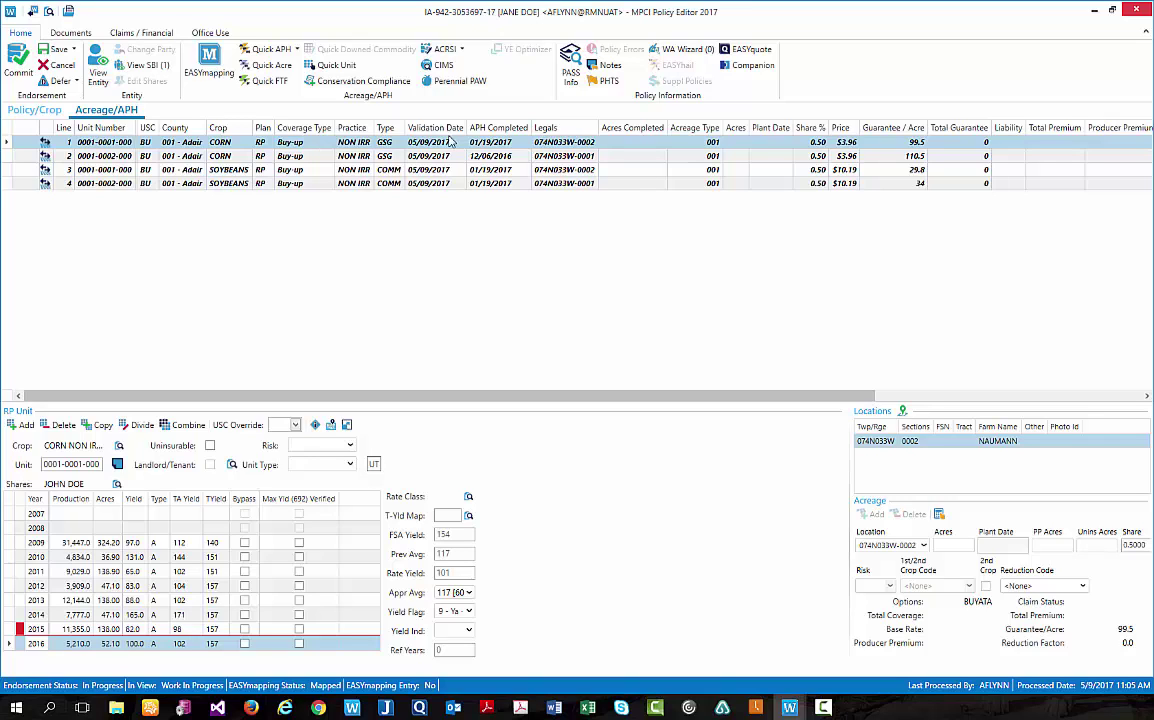
click(232, 157)
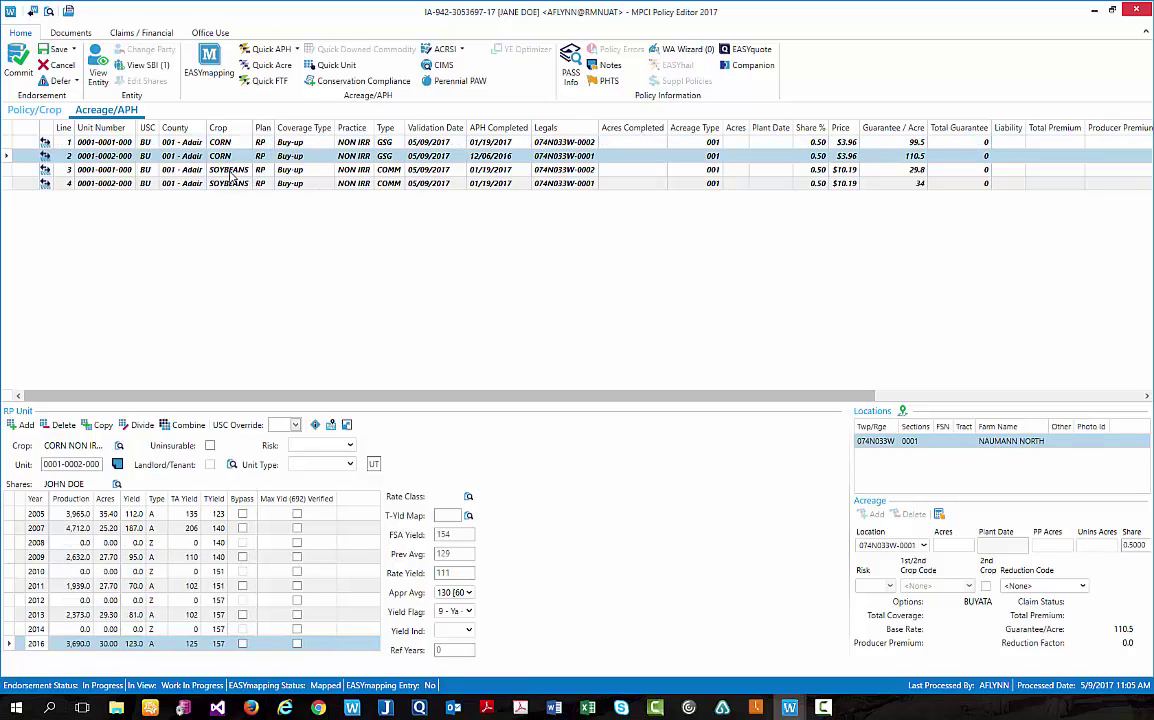
click(231, 172)
click(45, 184)
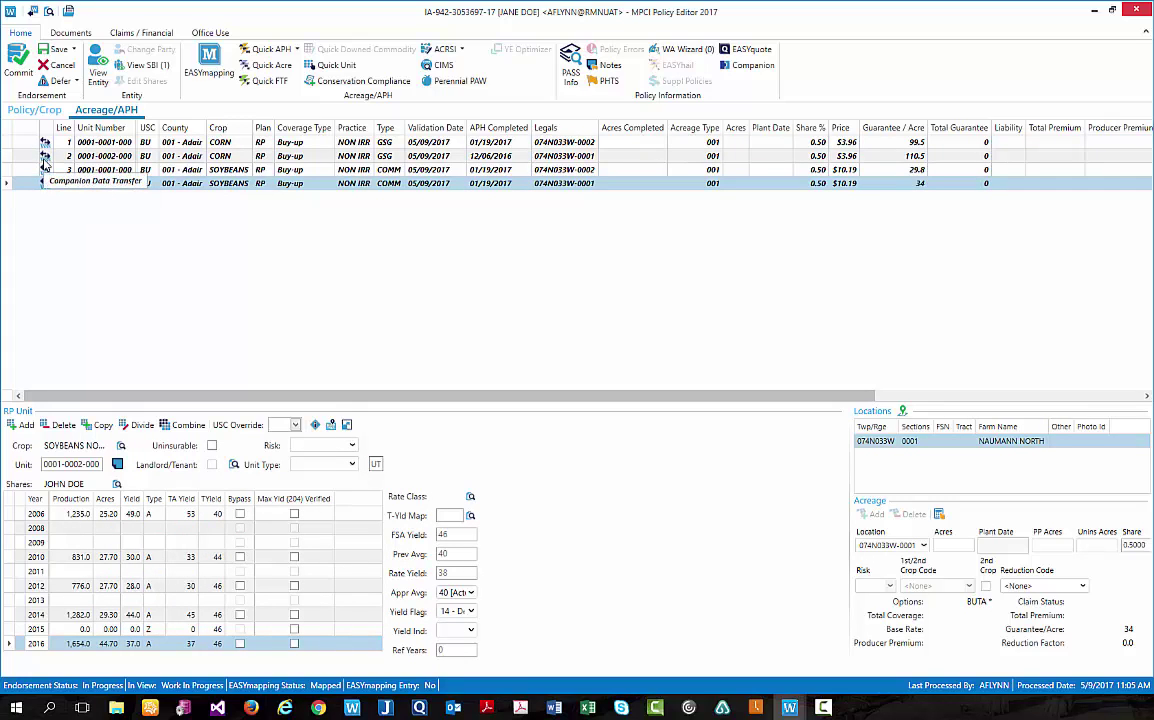
click(59, 50)
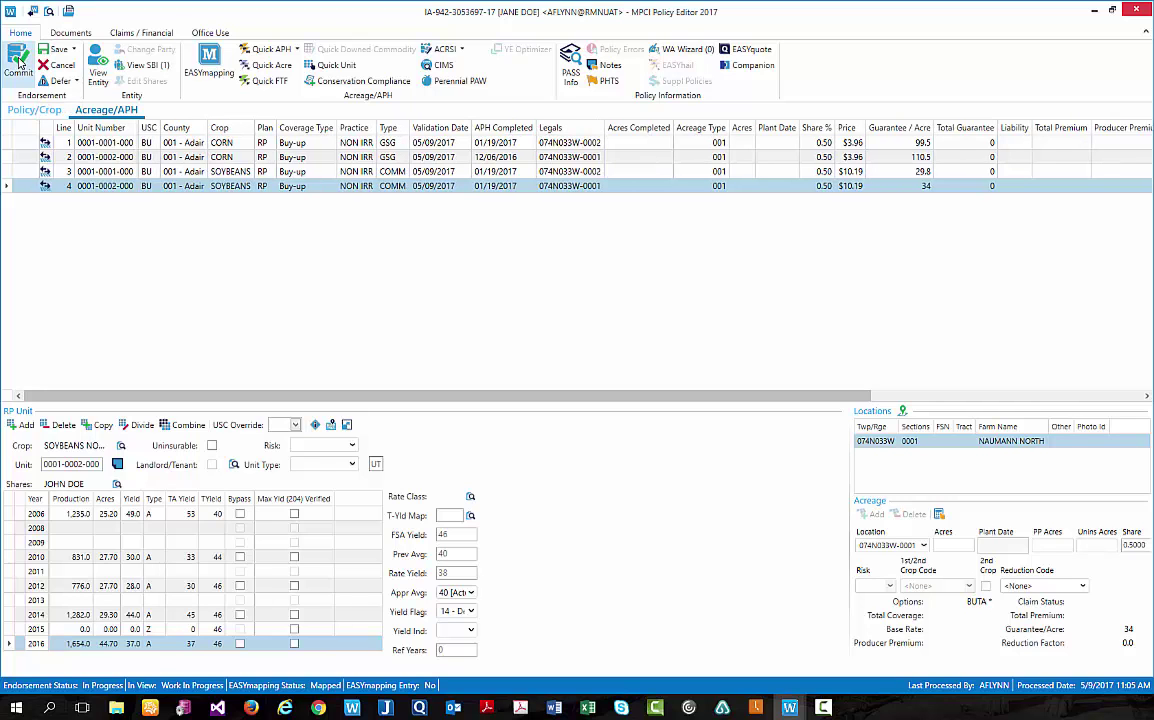
click(19, 64)
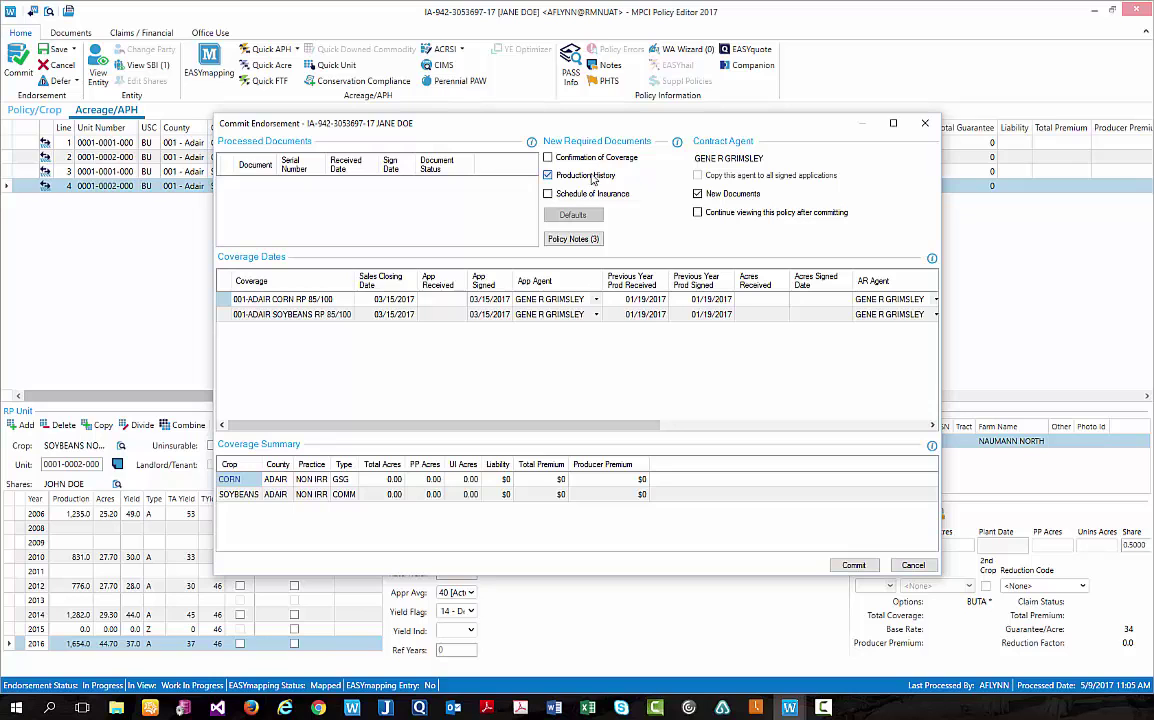
Commit the destination endorsement with Production History removed from the required documents.
click(605, 178)
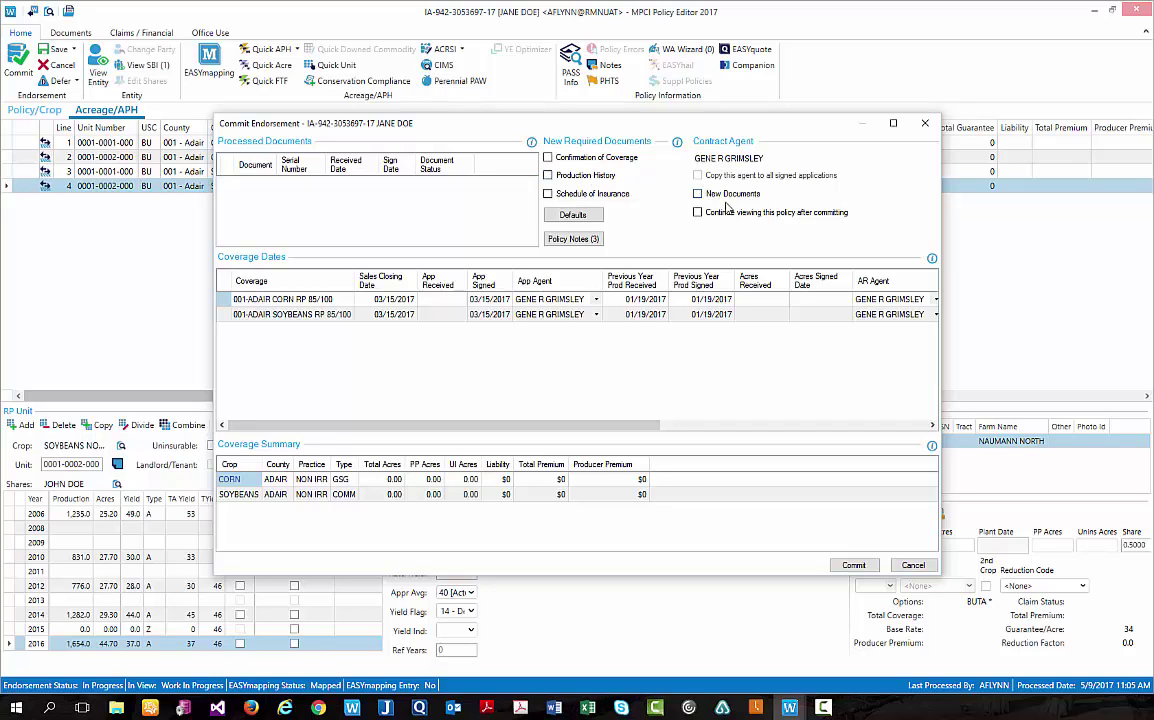
click(854, 566)
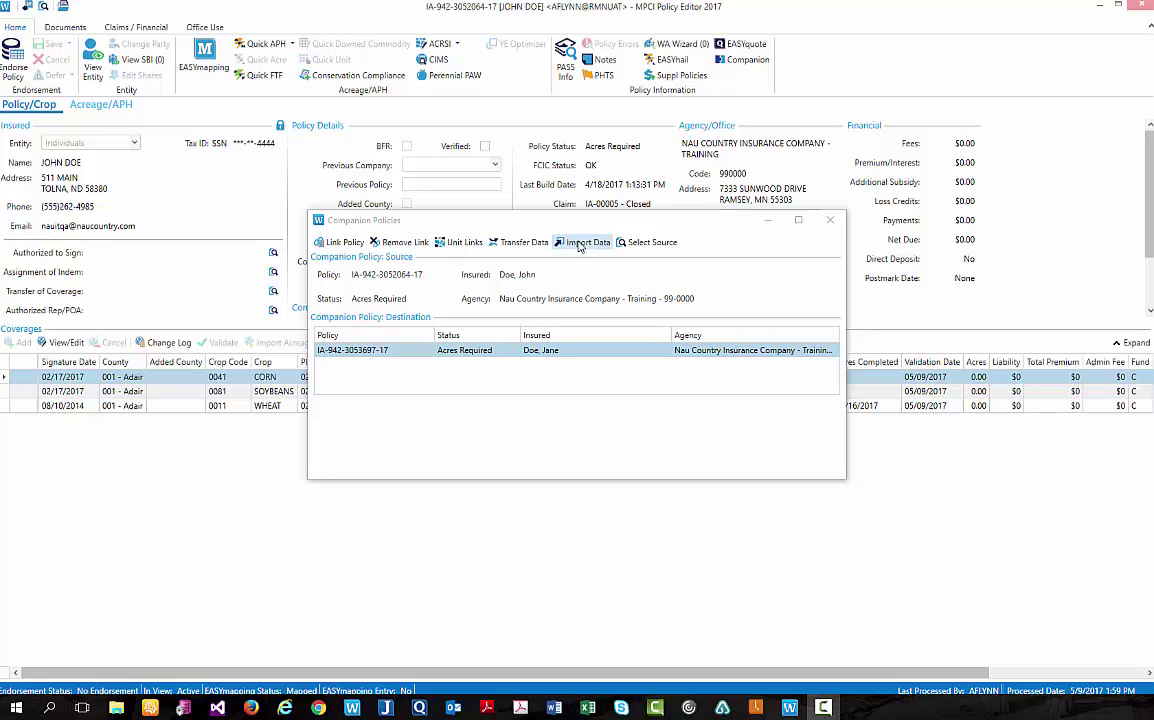
click(587, 243)
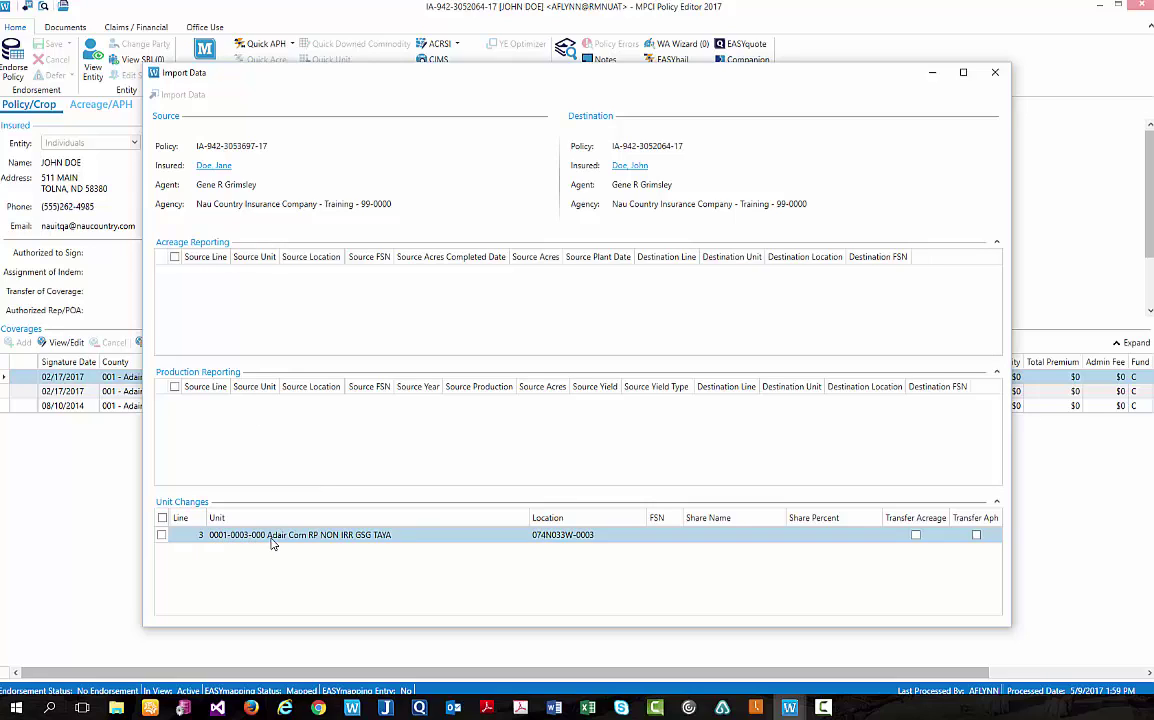
click(162, 536)
click(180, 95)
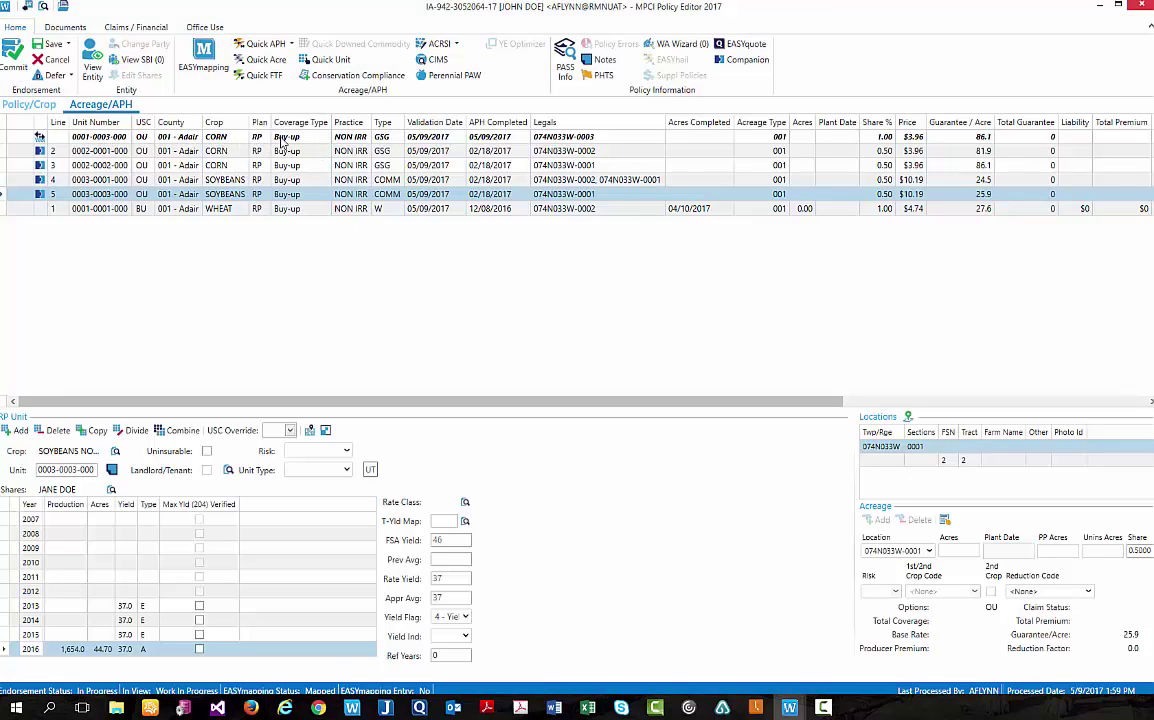
Save the policy and commit its endorsement without Production History, keeping the policy open afterwards.
click(299, 139)
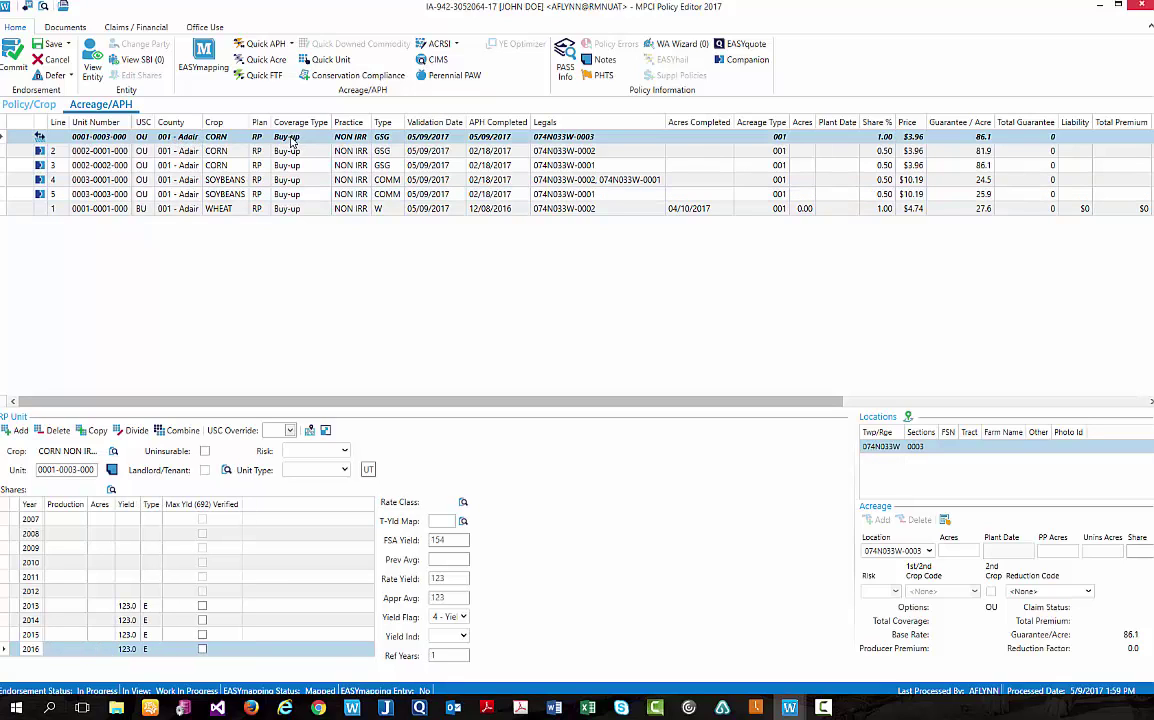
click(53, 45)
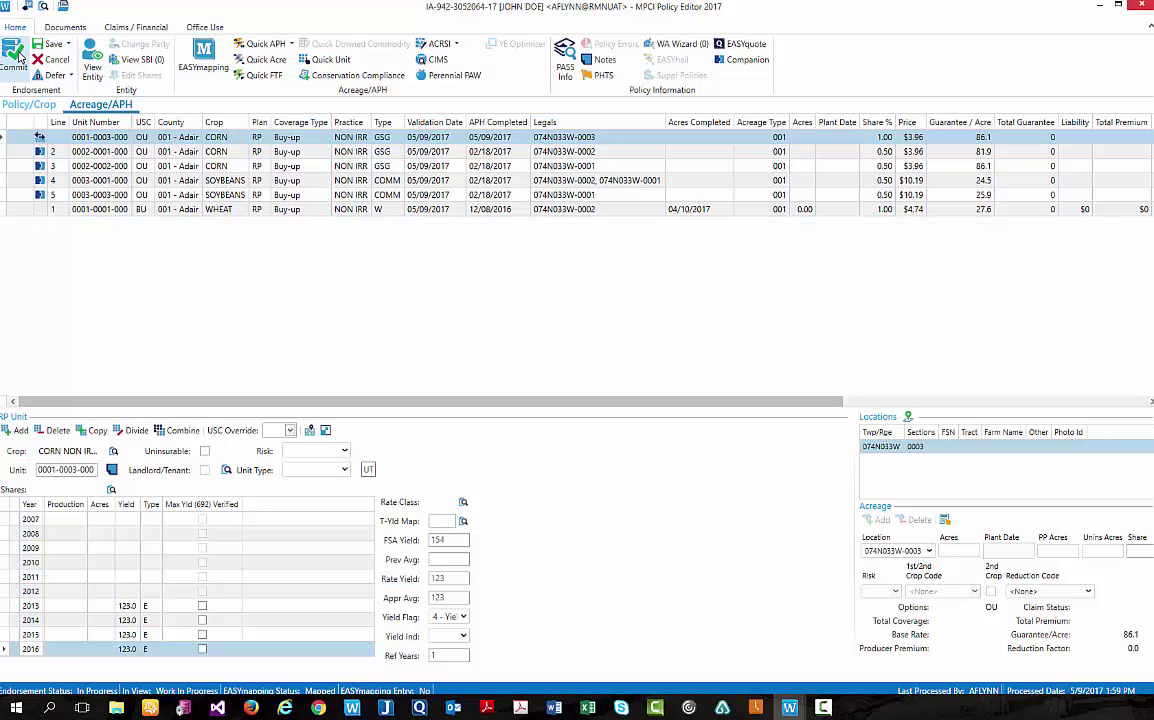
click(14, 57)
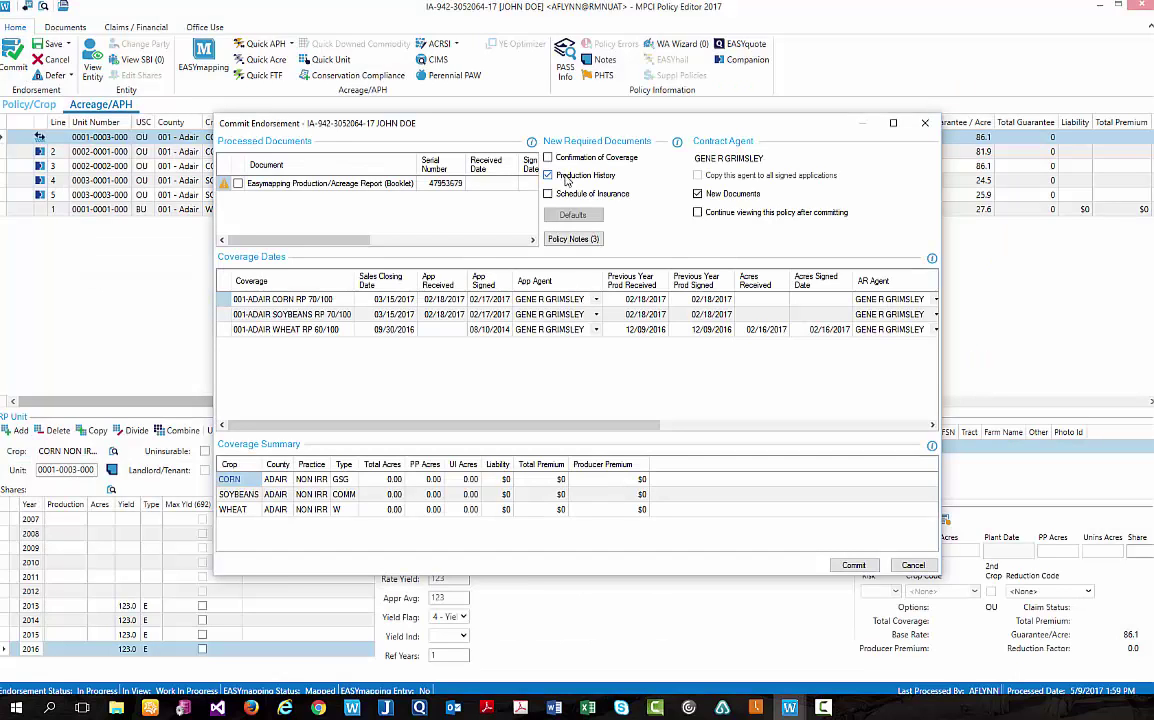
click(566, 178)
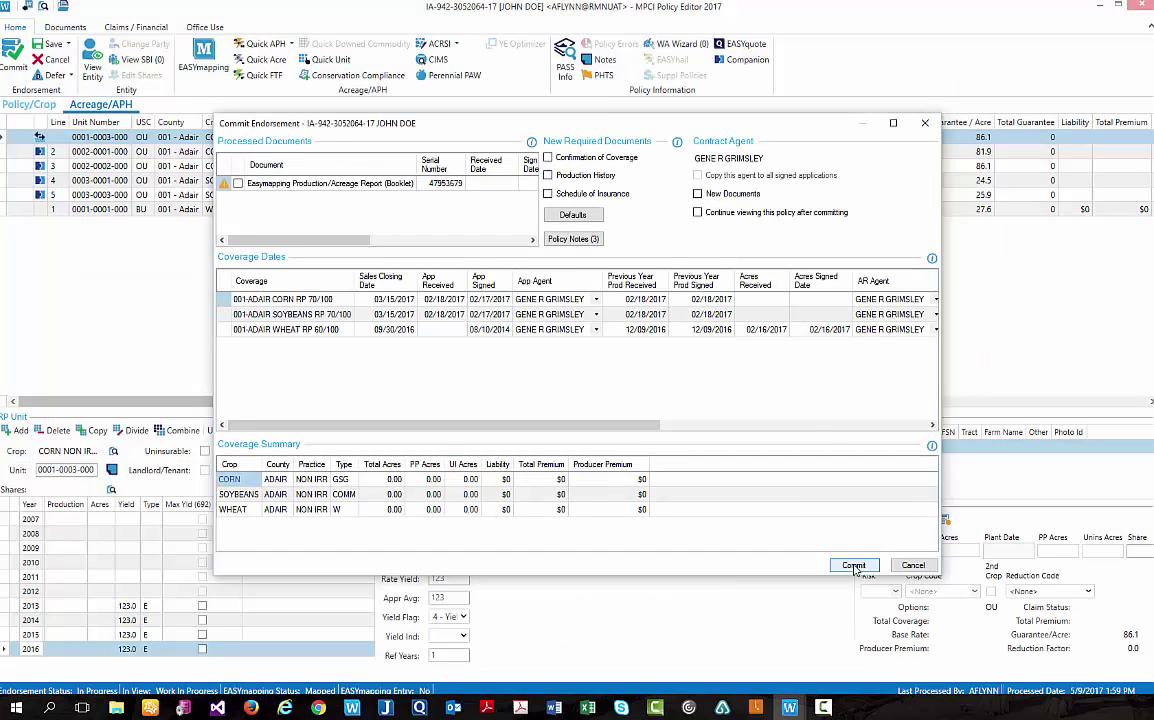
click(697, 212)
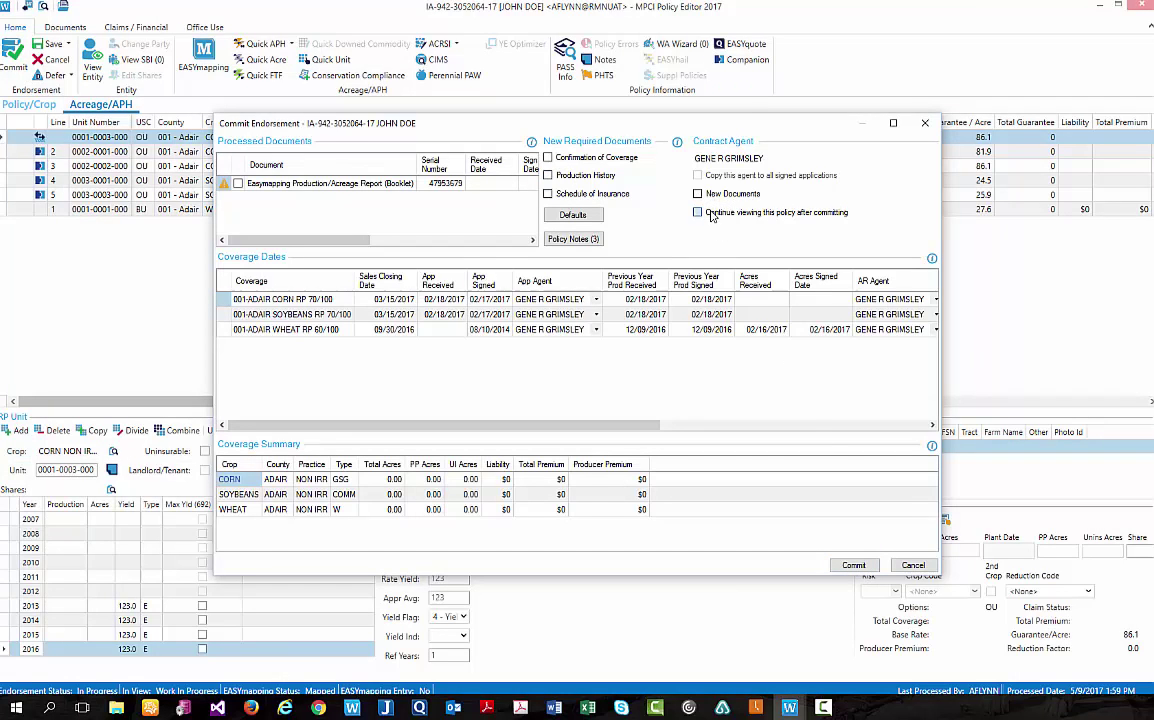
click(852, 567)
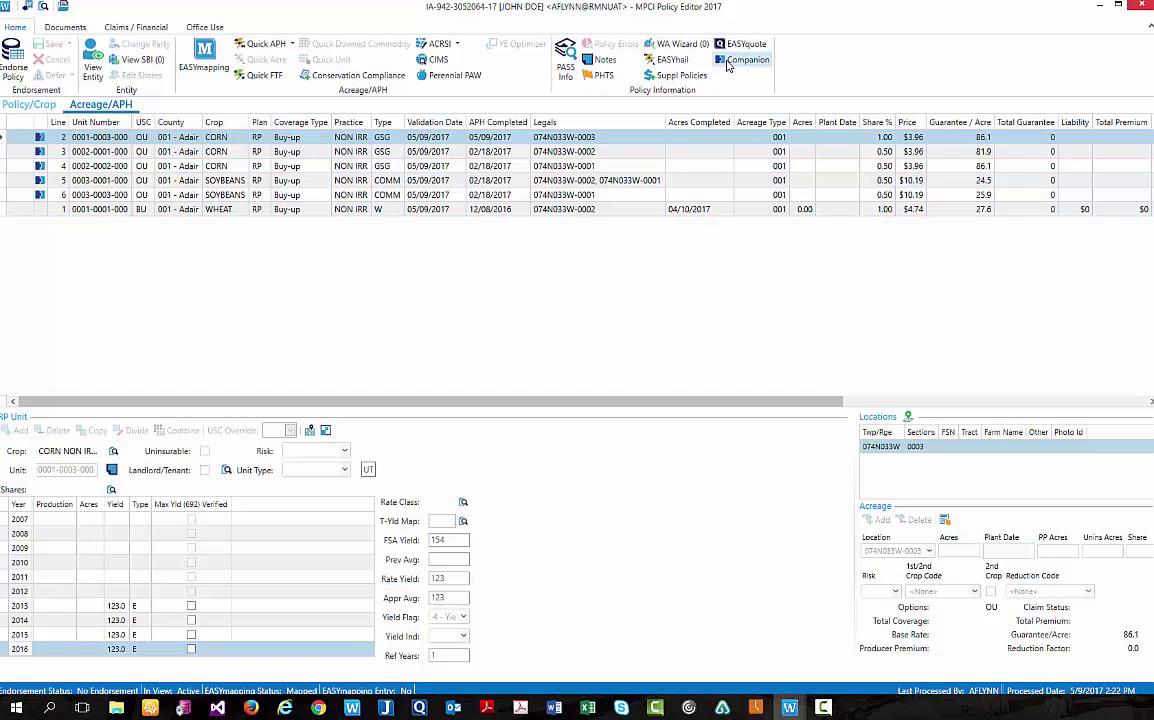
In Companion Policies, make policy 697 the companion source.
click(732, 61)
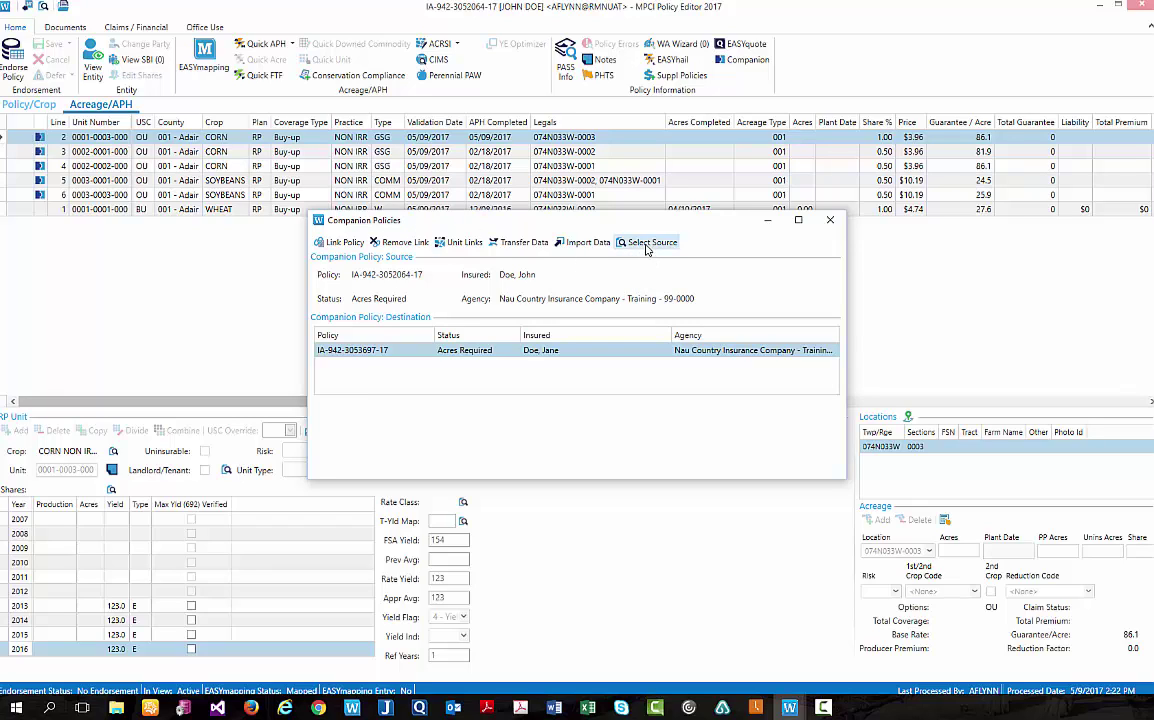
click(649, 242)
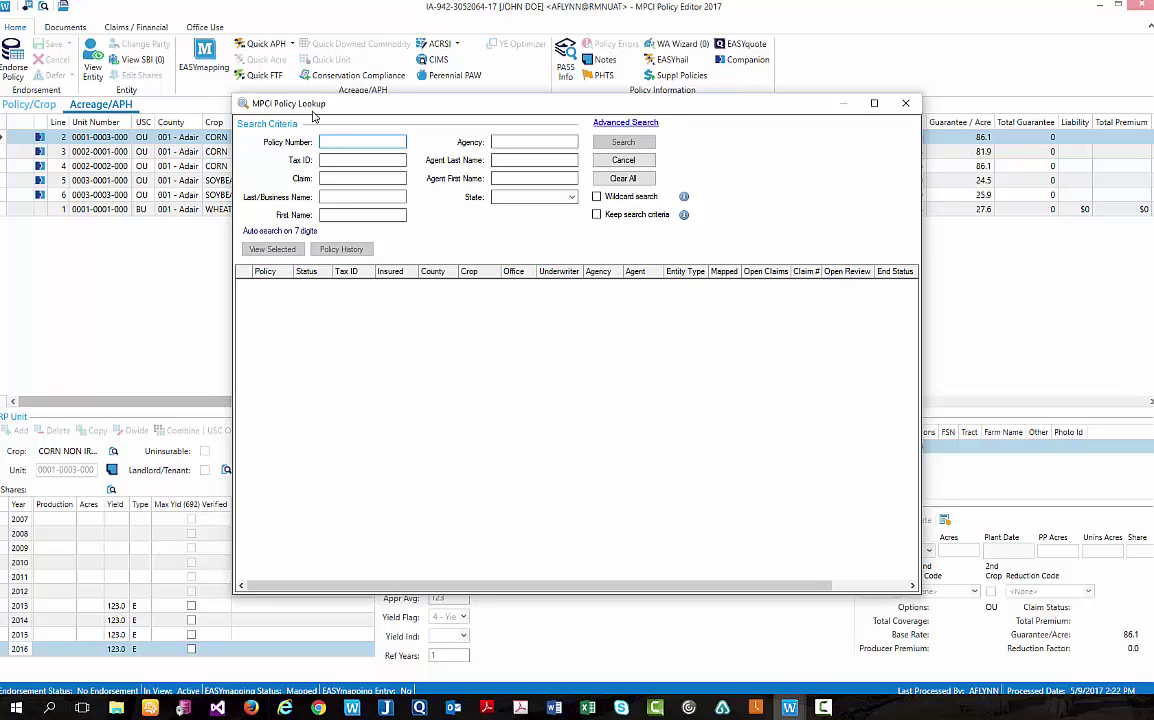
text(697)
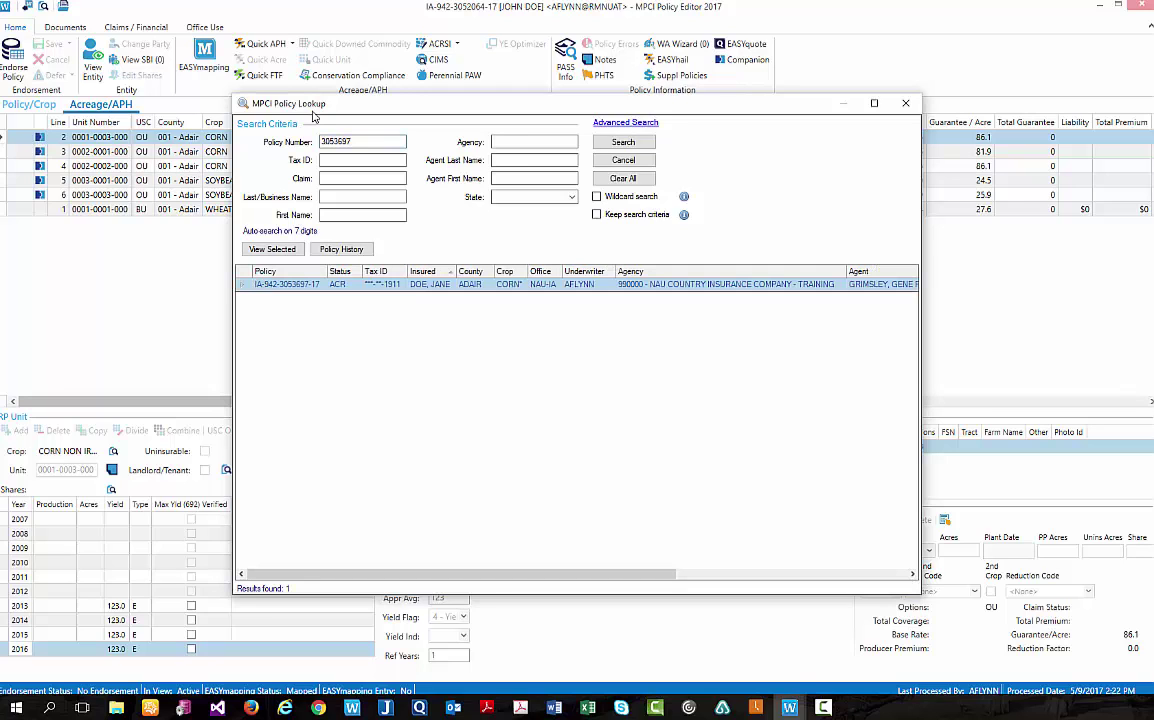
key(Return)
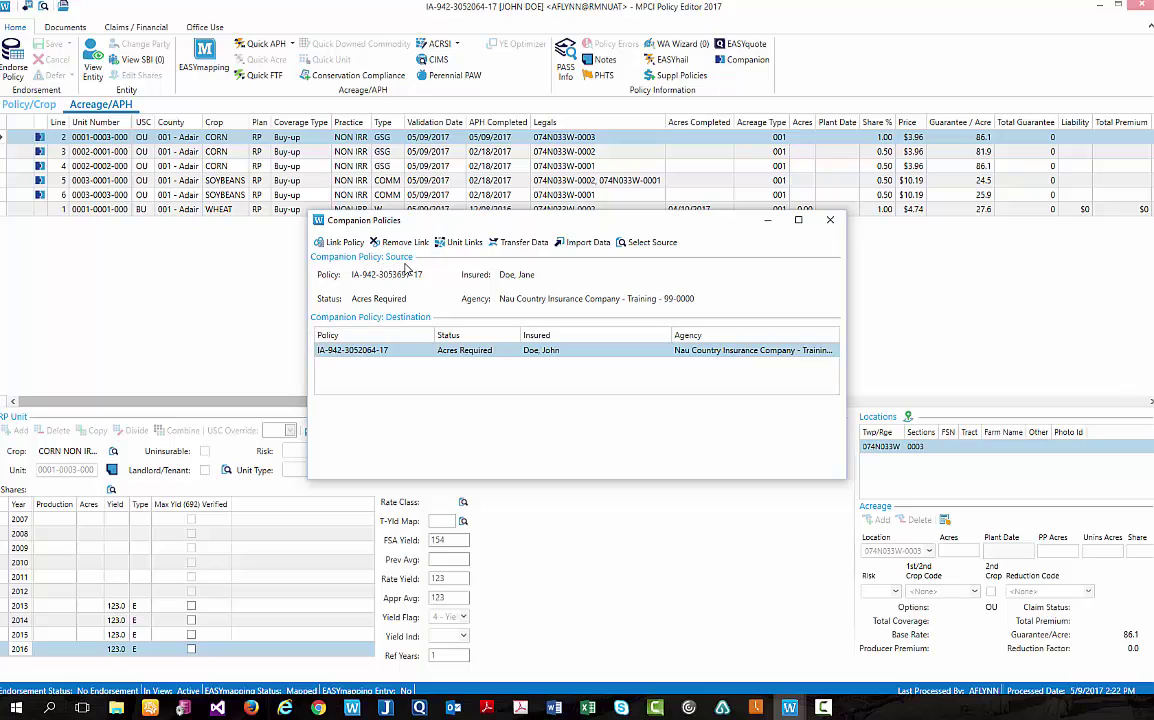
click(645, 243)
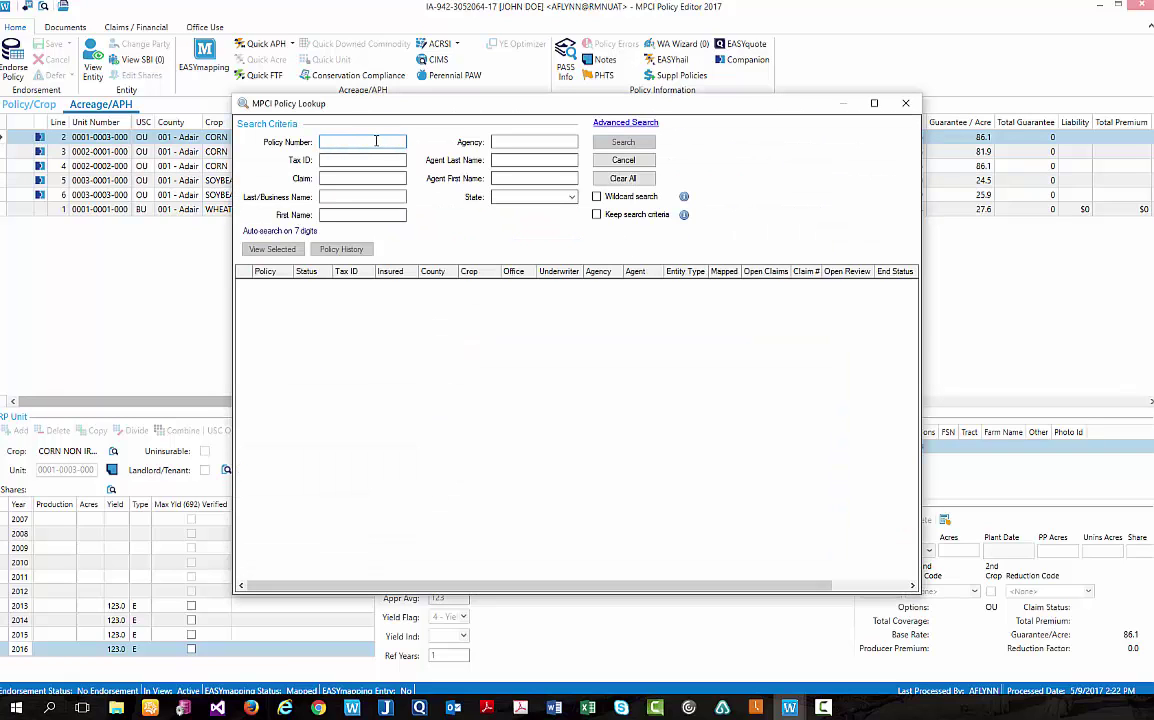
key(Return)
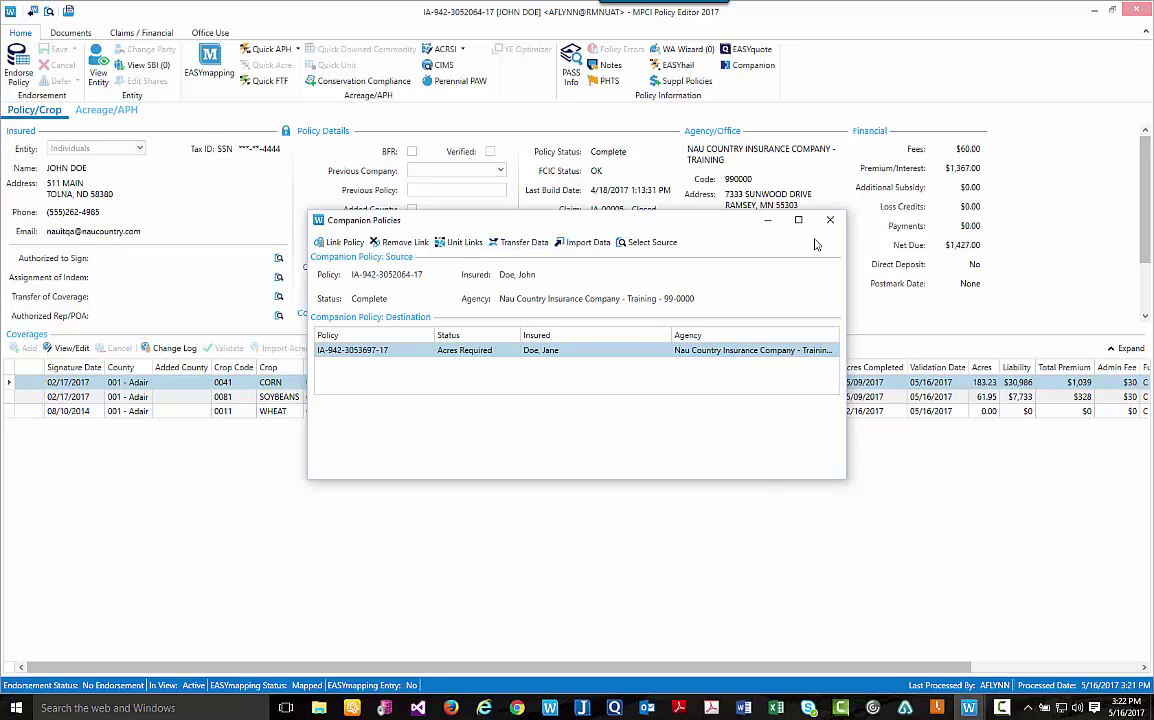
Close Companion Policies, start an endorsement, and begin adding a unit under Acreage/APH.
key(Escape)
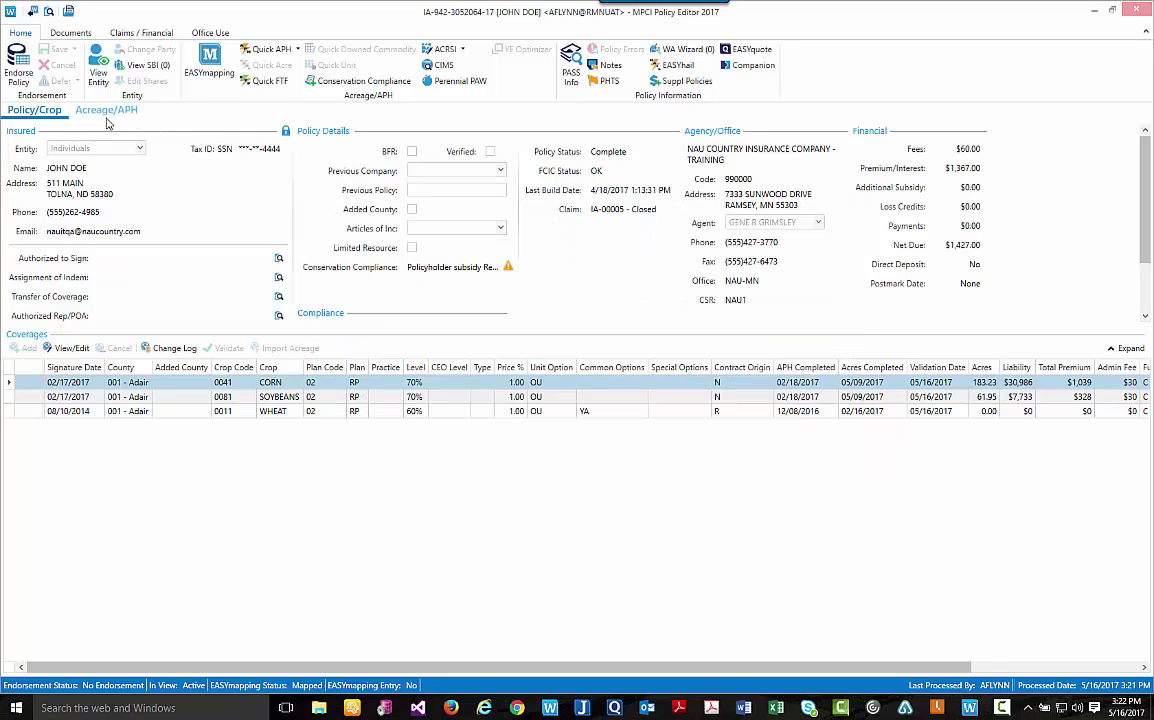
click(15, 57)
click(104, 111)
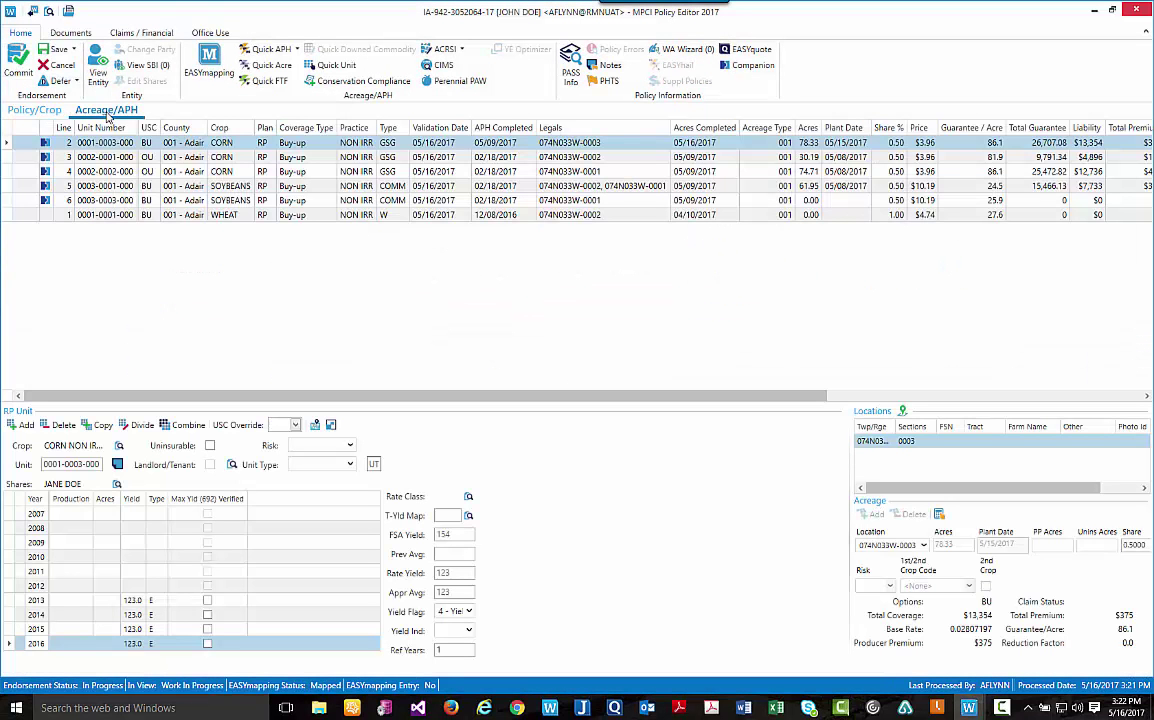
click(20, 425)
click(425, 209)
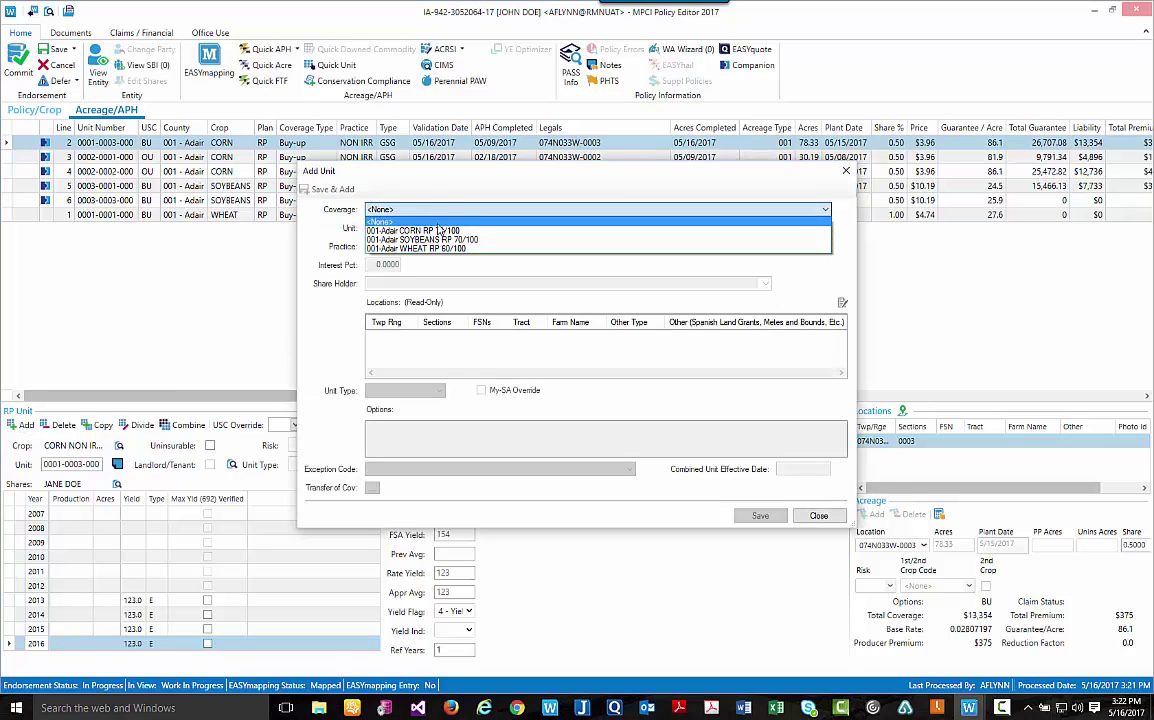
click(437, 234)
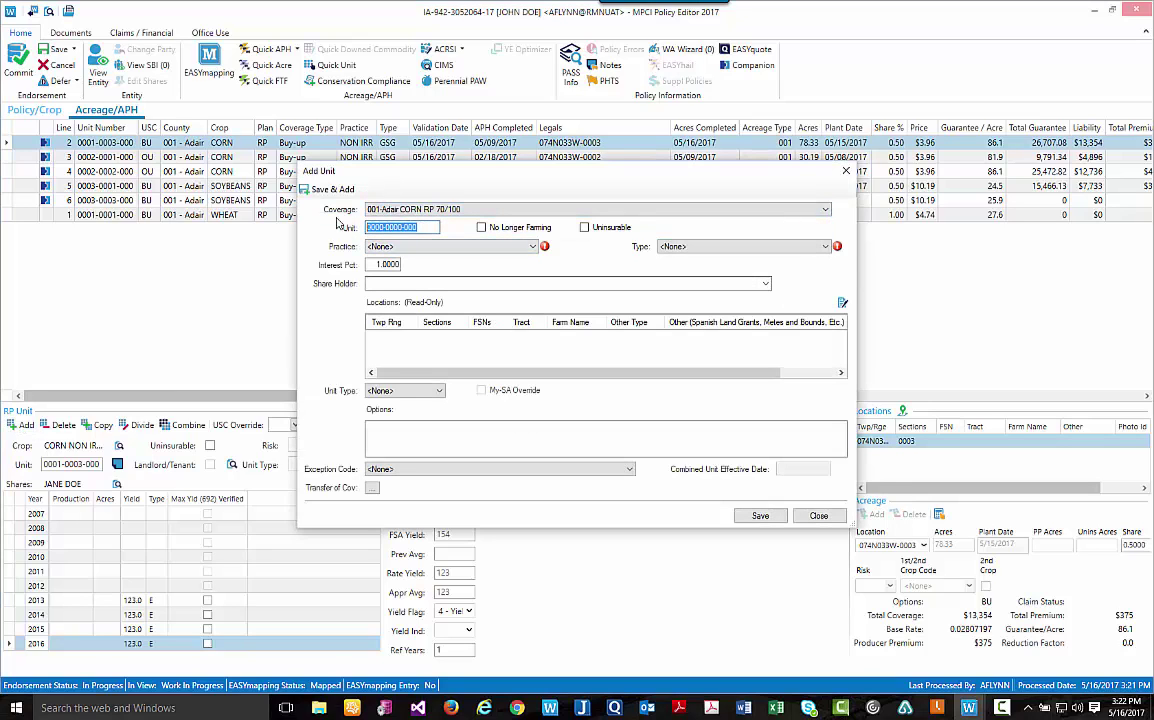
text(0001-0001-000)
click(450, 246)
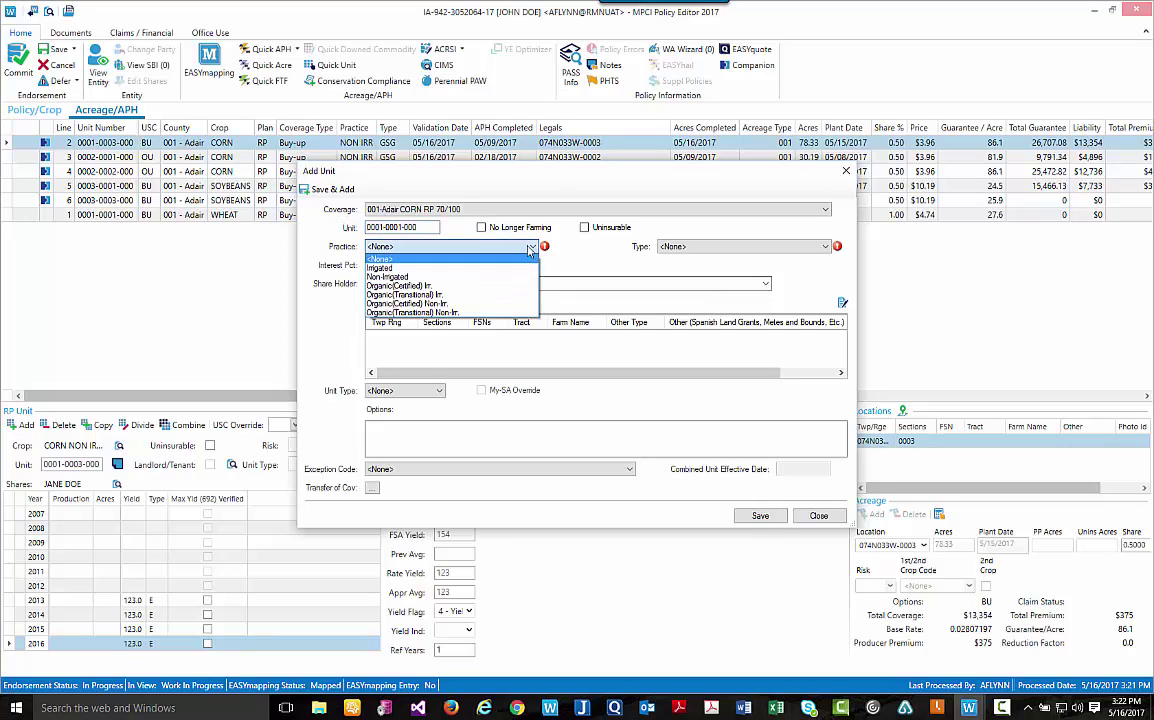
click(412, 283)
click(708, 248)
click(687, 273)
key(Down)
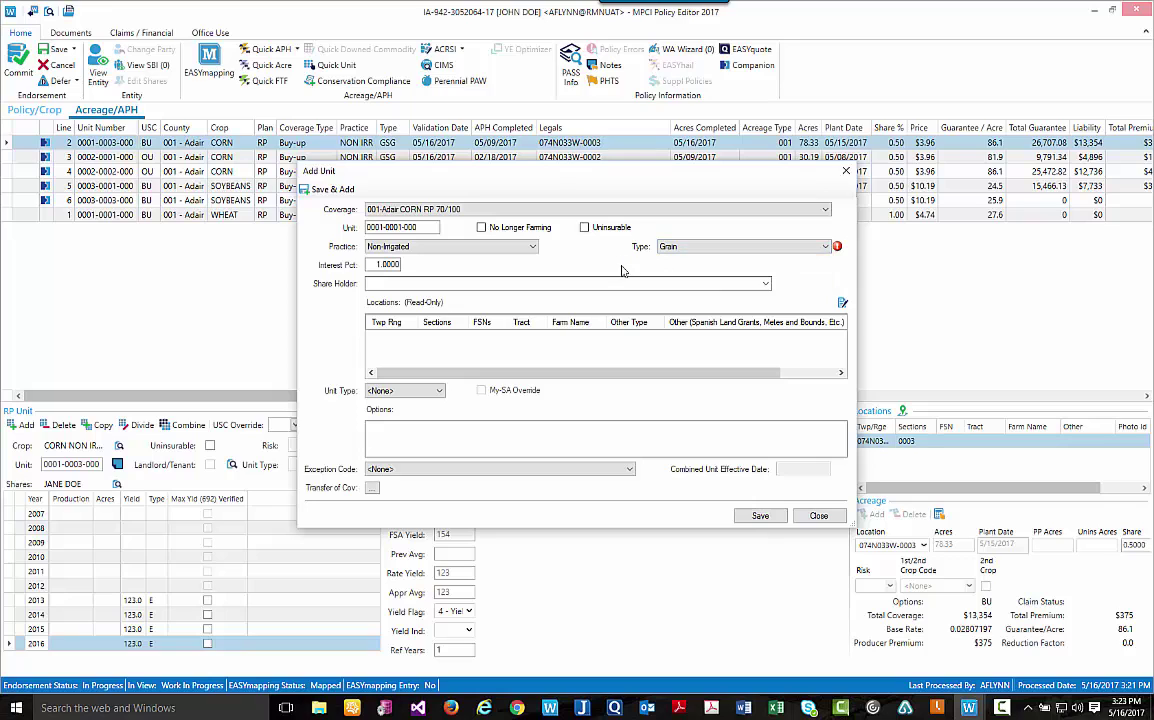
key(Tab)
Add the unit's location at township and range 074N030W, section 0001.
click(842, 302)
click(741, 123)
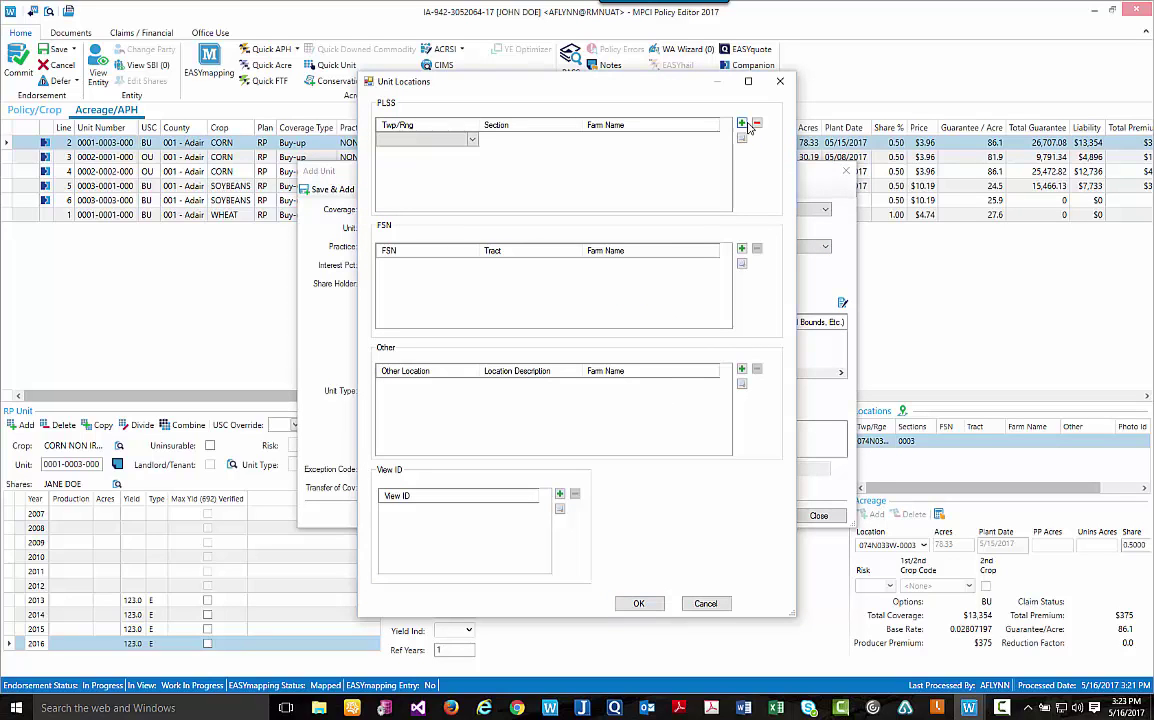
click(470, 139)
click(405, 160)
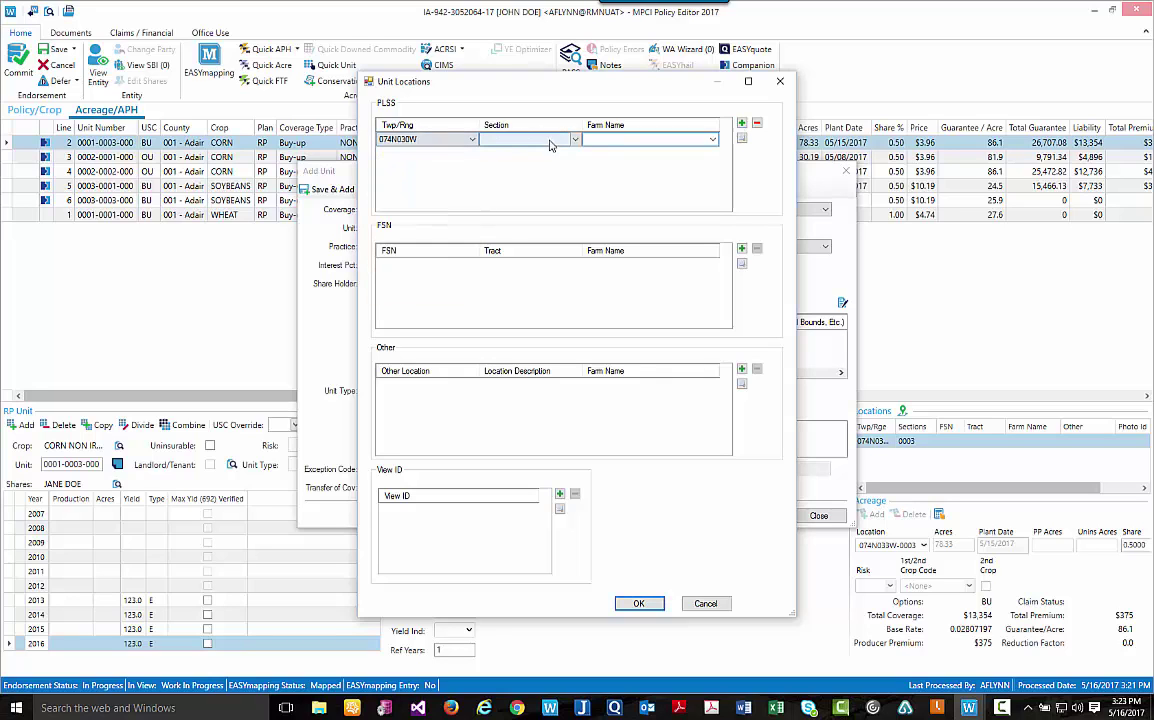
click(576, 140)
click(505, 153)
click(640, 604)
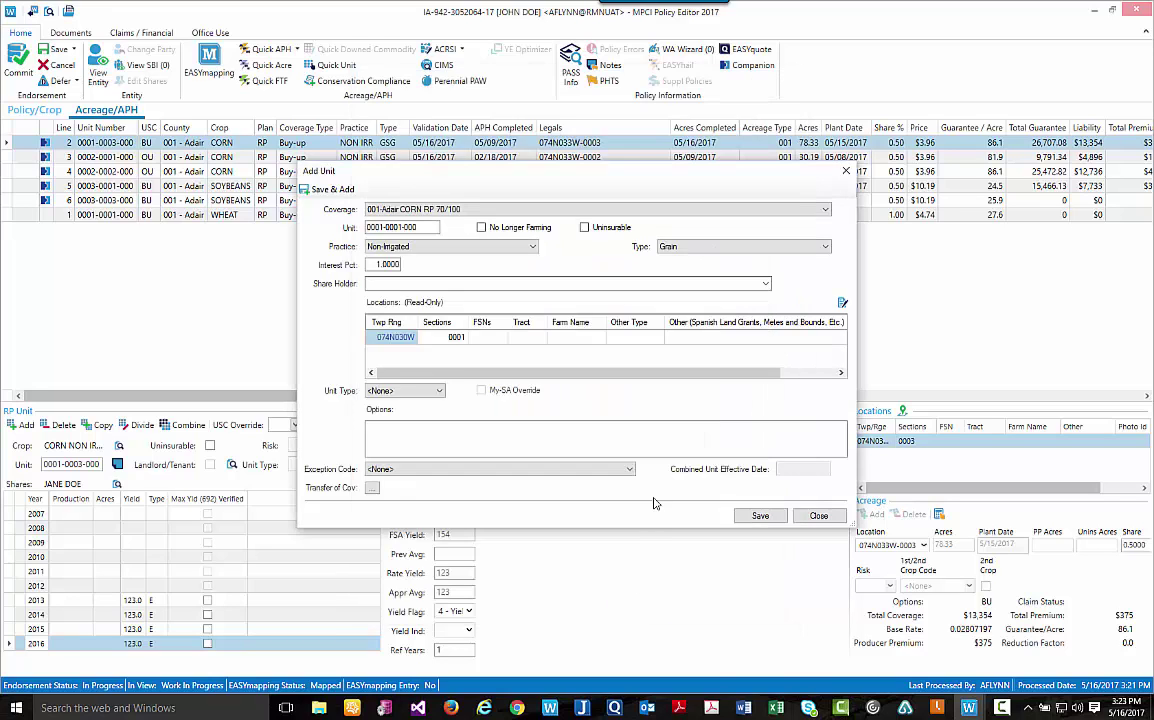
click(752, 514)
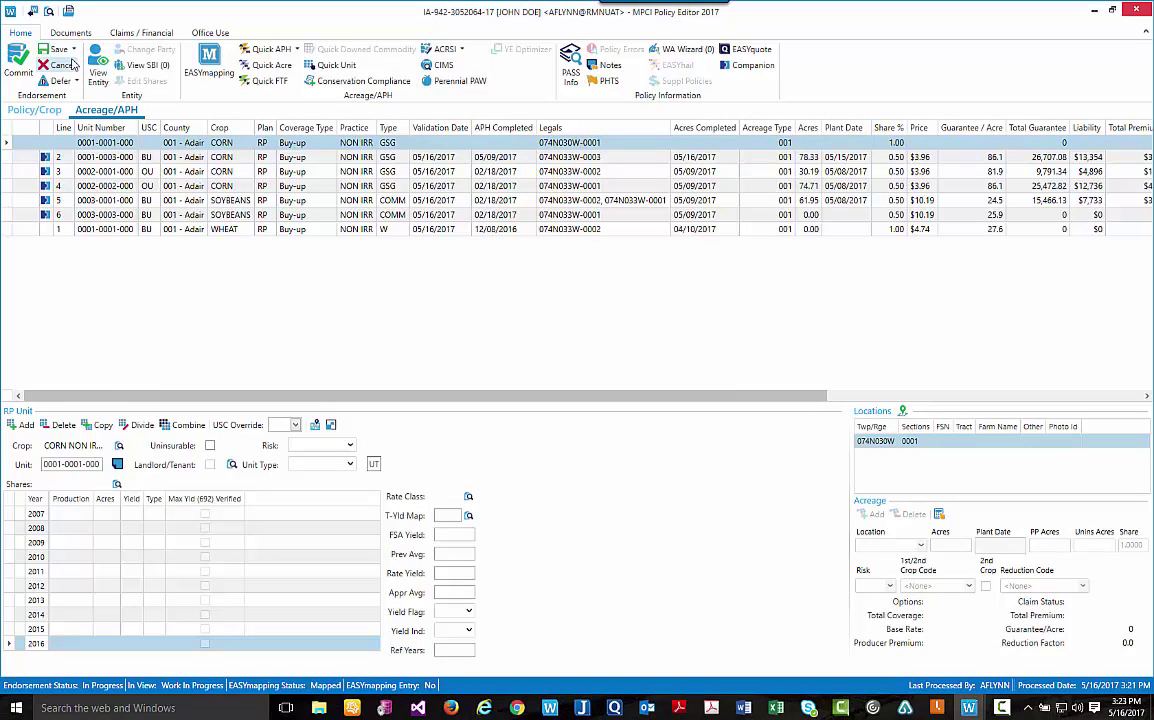
click(58, 50)
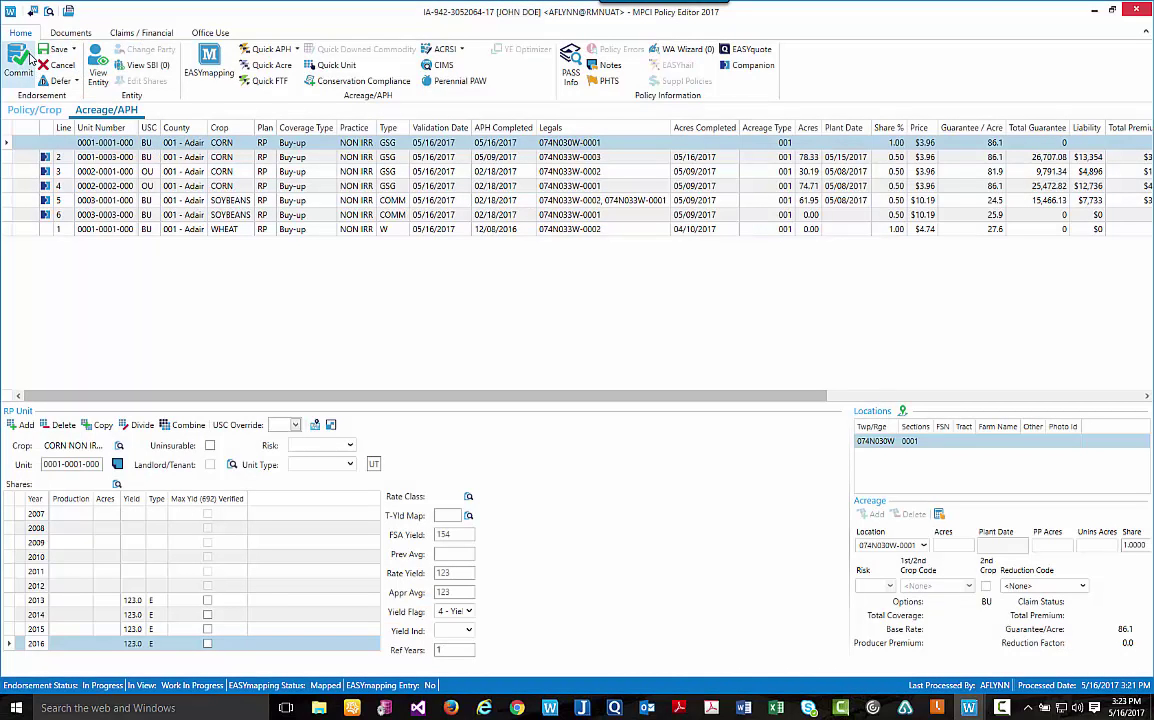
click(19, 62)
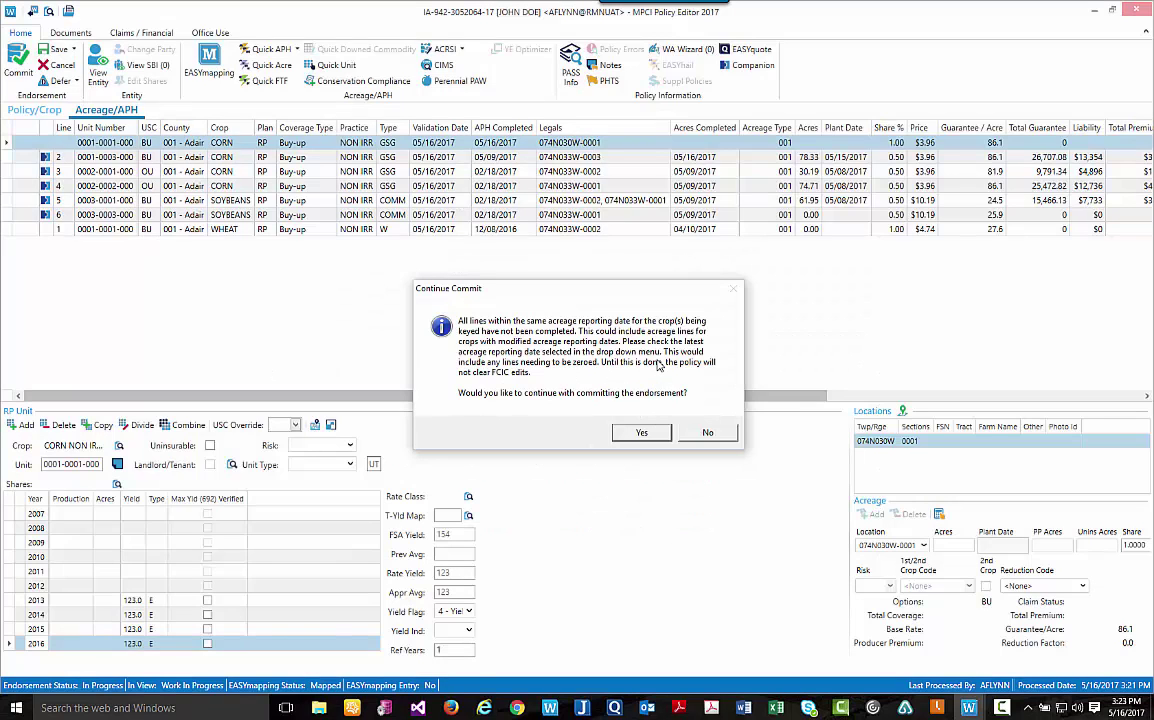
click(641, 432)
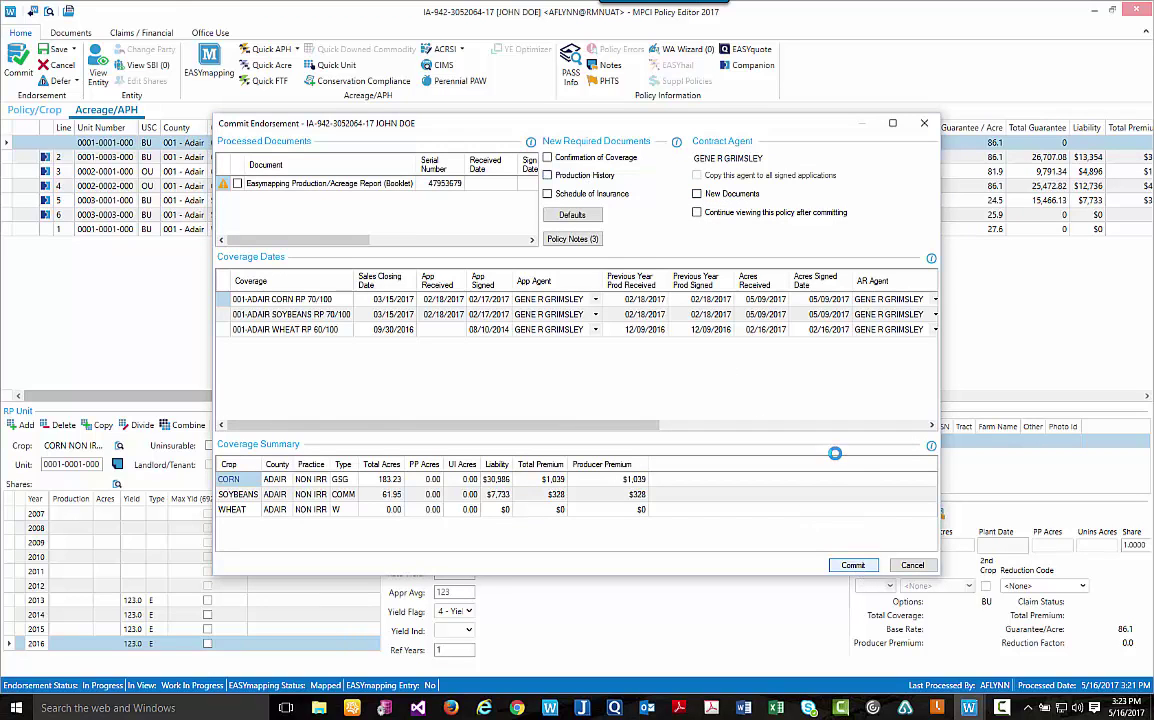
click(853, 566)
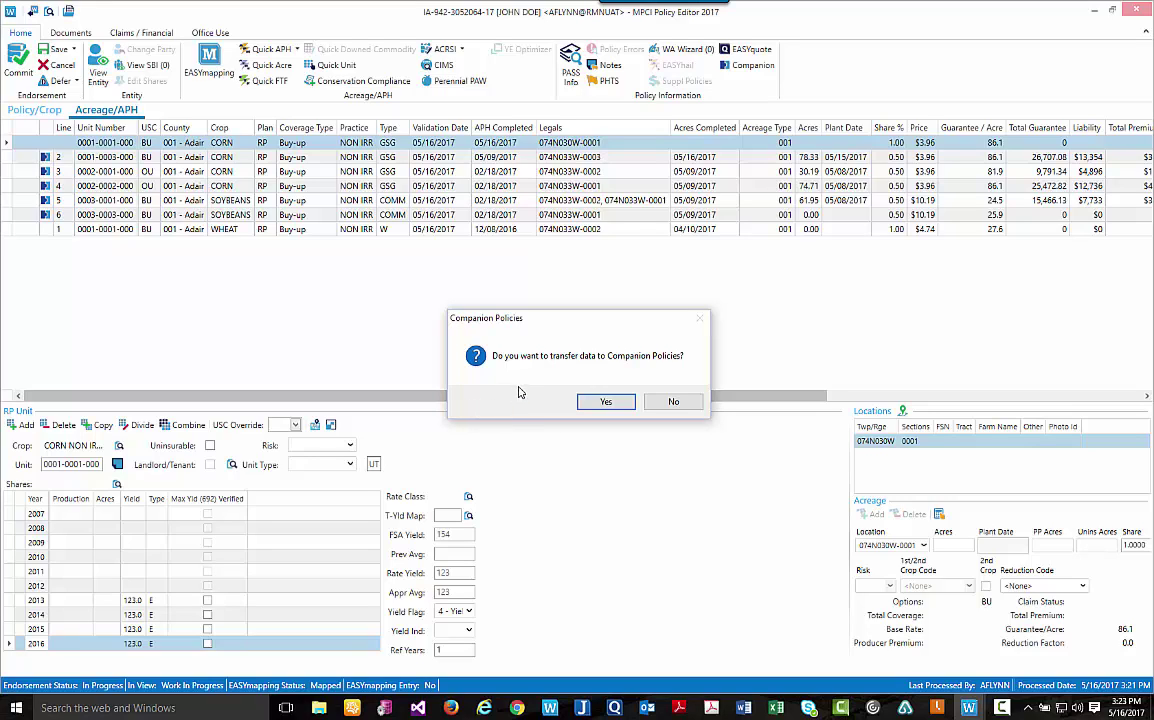
Accept the prompt to transfer data to the companion policies.
click(604, 401)
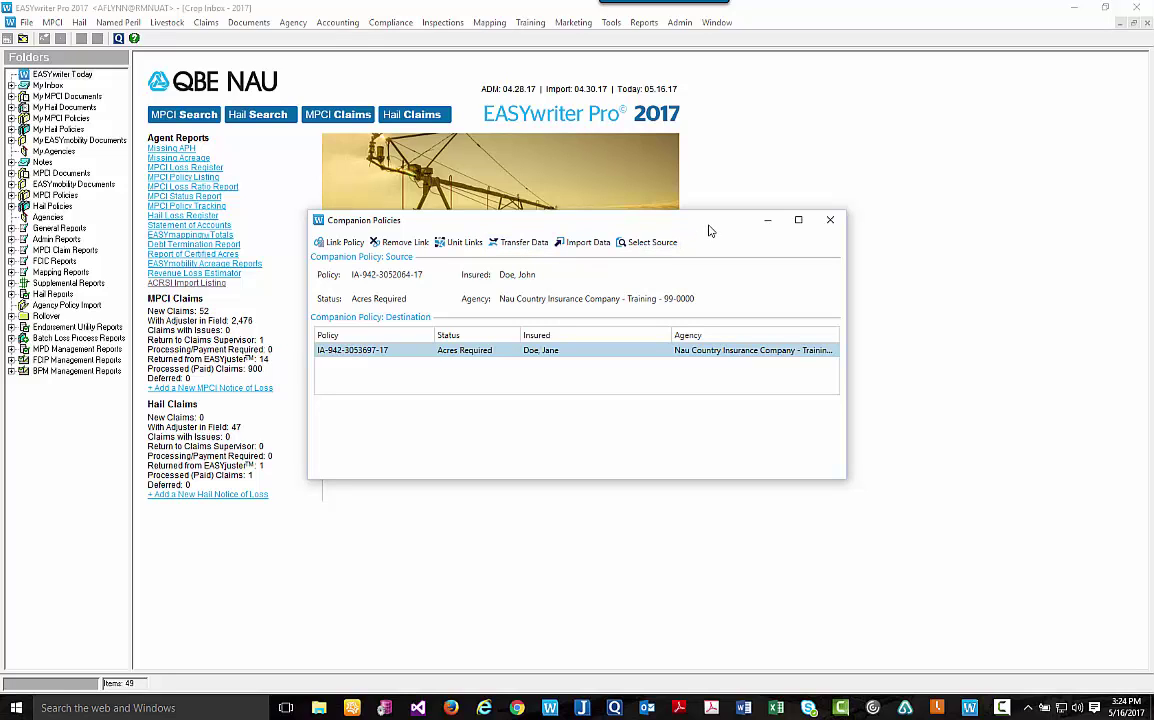
Close the Companion Policies window.
click(830, 220)
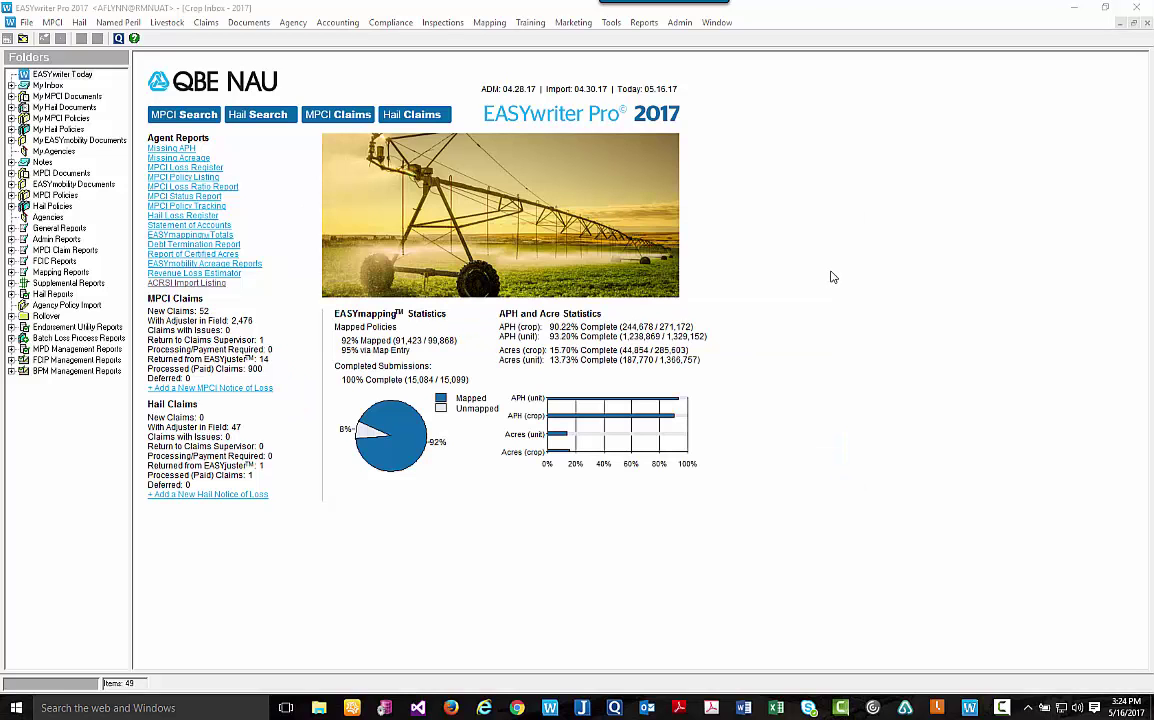